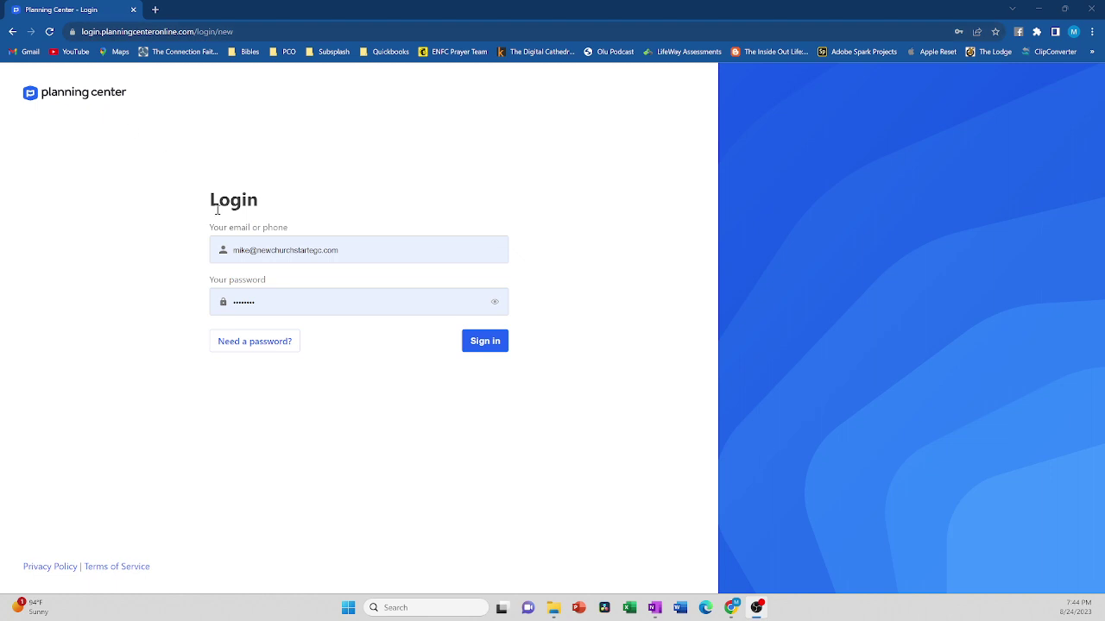
- Sign in to Planning Center with the saved credentials and open the Services product
{"action": "left_click", "coordinate": [484, 341]}
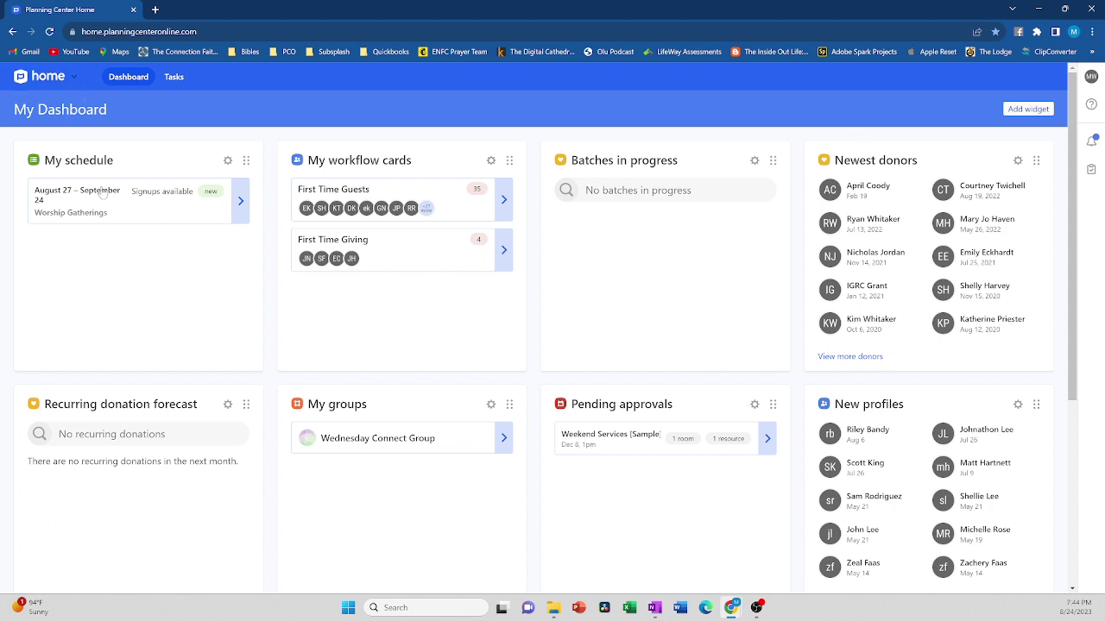
{"action": "left_click", "coordinate": [74, 82]}
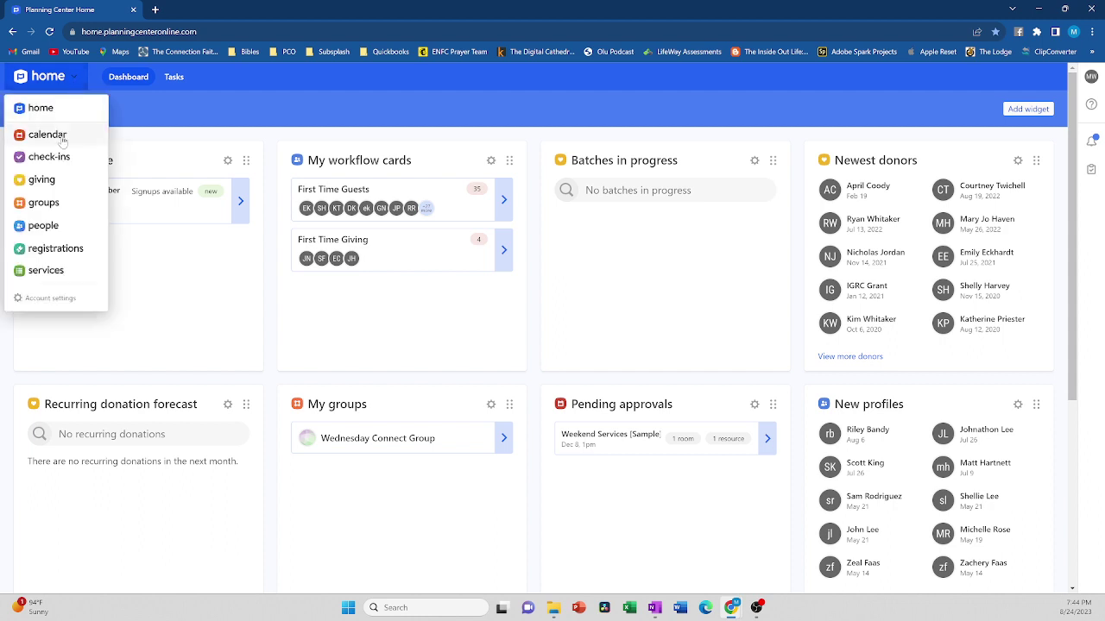
{"action": "left_click", "coordinate": [48, 275]}
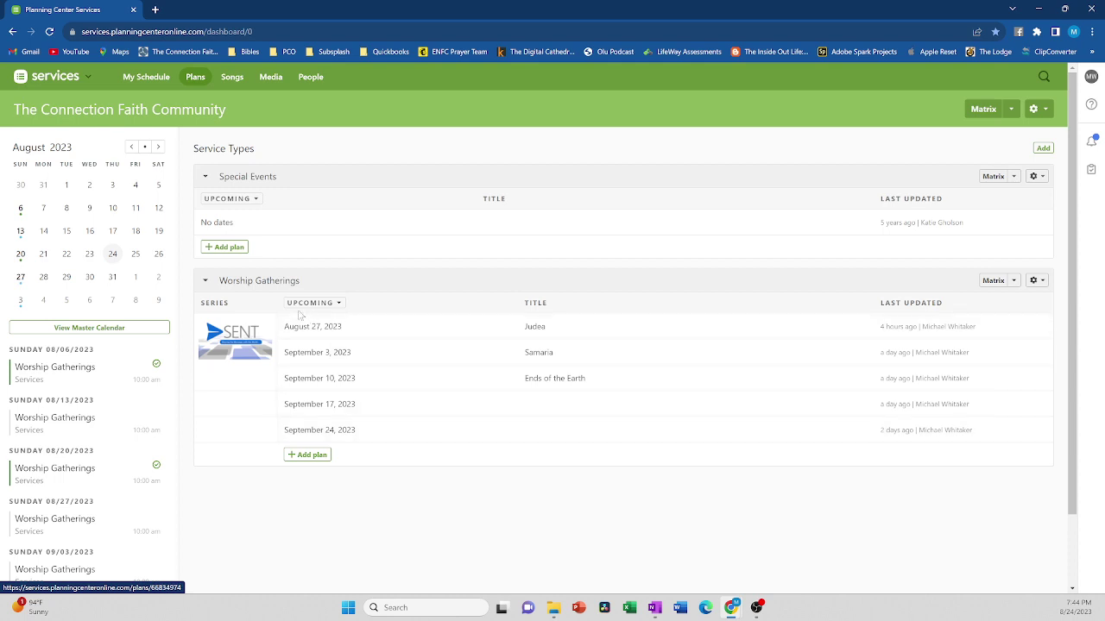
- Collapse the Special Events service type, leaving only Worship Gatherings expanded
{"action": "left_click", "coordinate": [205, 283]}
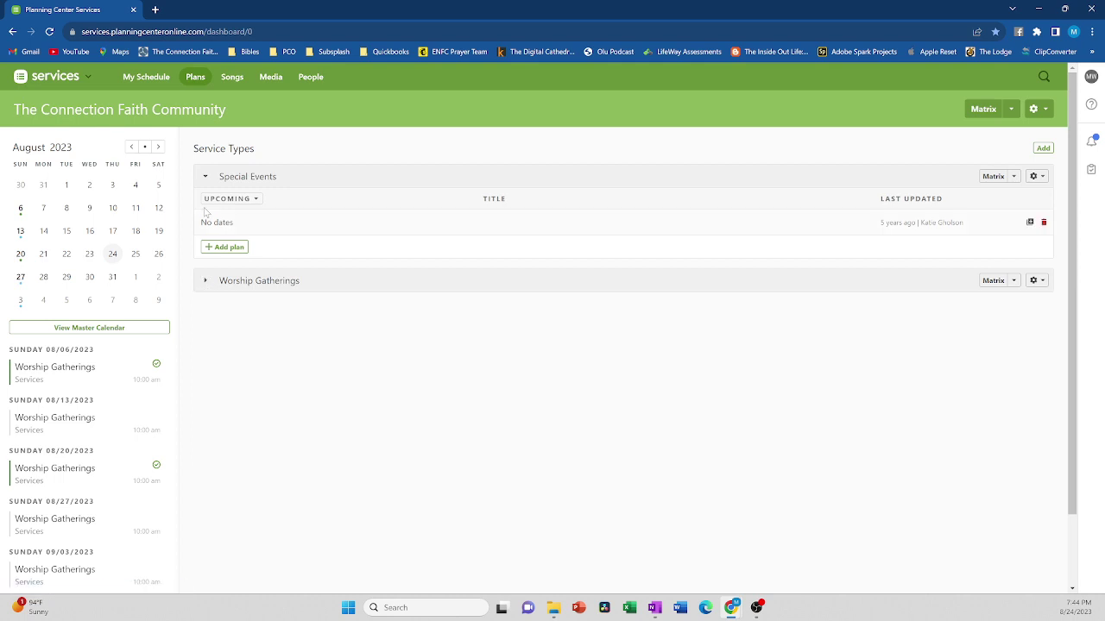
{"action": "left_click", "coordinate": [206, 178]}
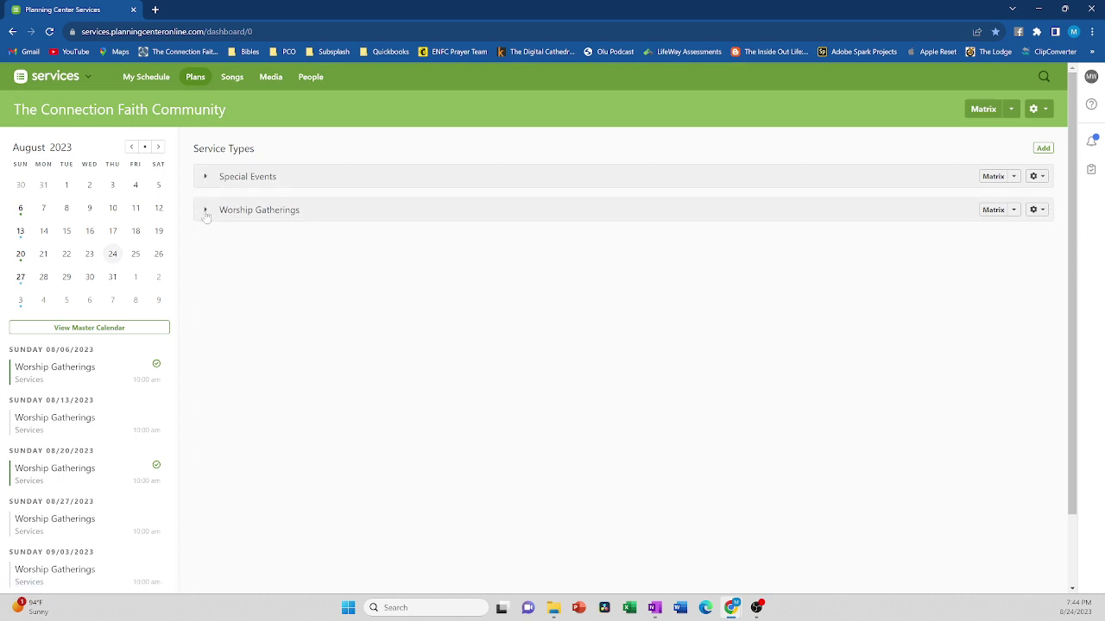
{"action": "left_click", "coordinate": [205, 210]}
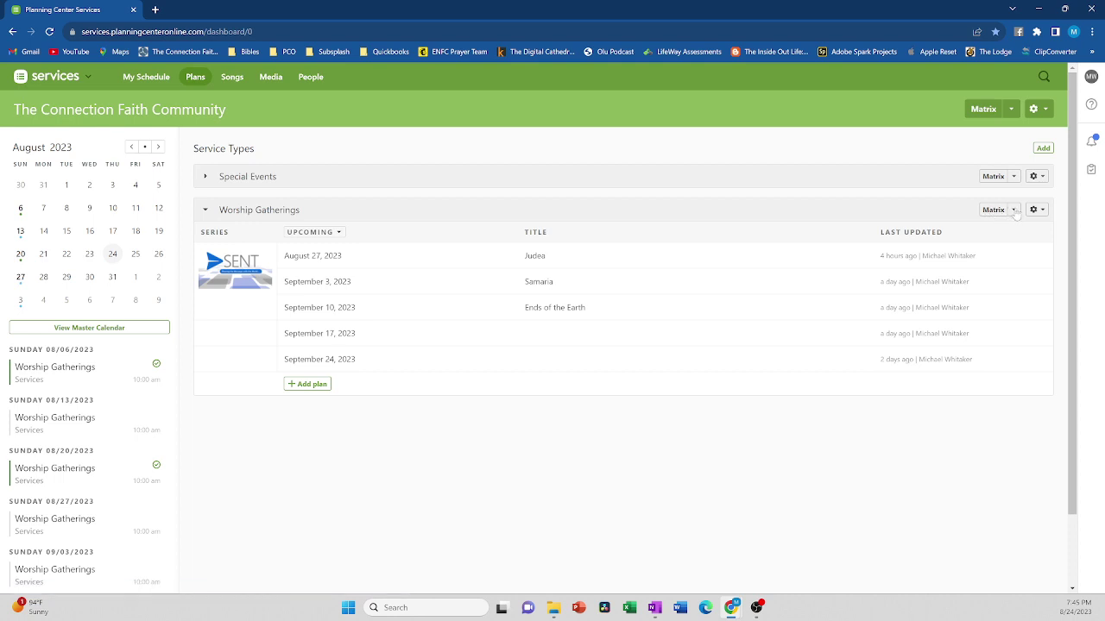
- Set the Worship Gatherings matrix to 0 previous plans and open the matrix
{"action": "left_click", "coordinate": [1014, 211]}
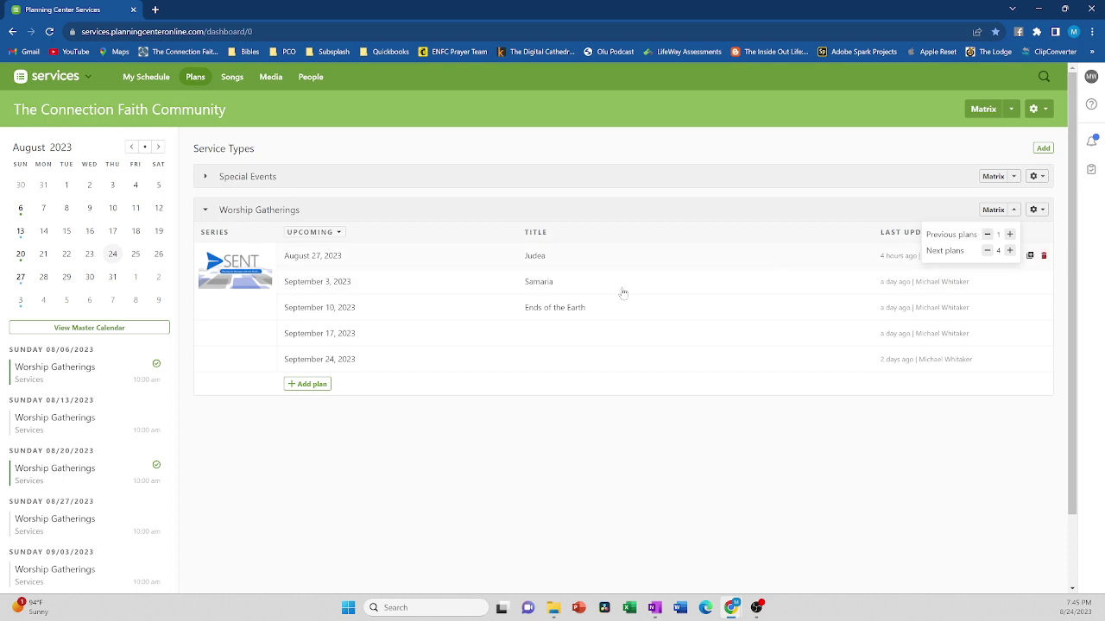
{"action": "left_click", "coordinate": [987, 234]}
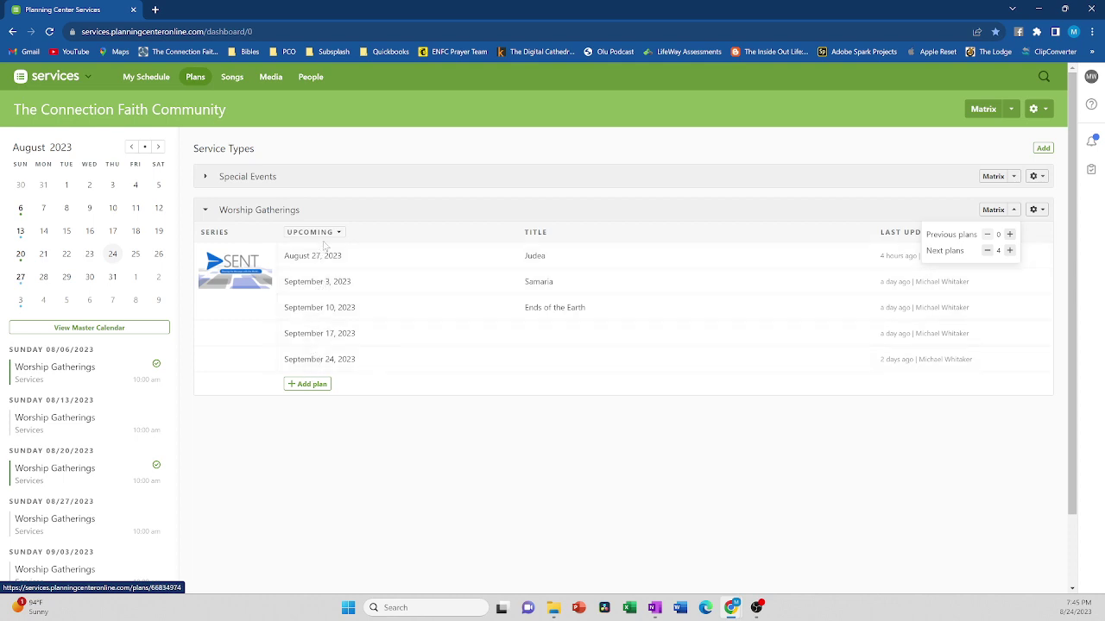
{"action": "left_click", "coordinate": [993, 214]}
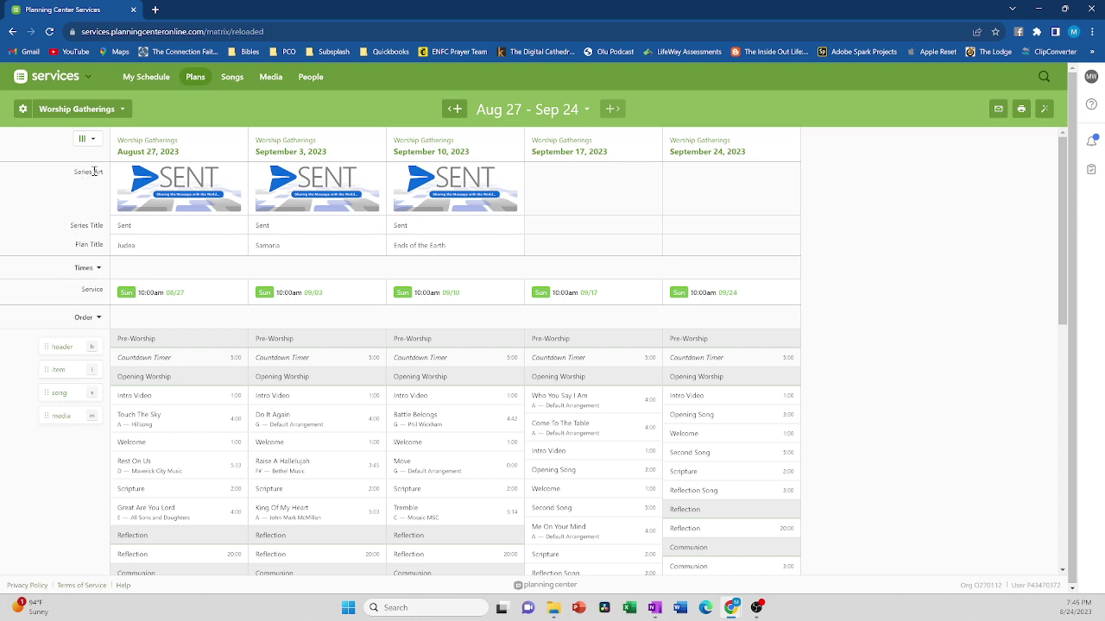
- Collapse the Times and Order sections and remove the August 27, 2023 plan from the matrix view
{"action": "left_click", "coordinate": [98, 268]}
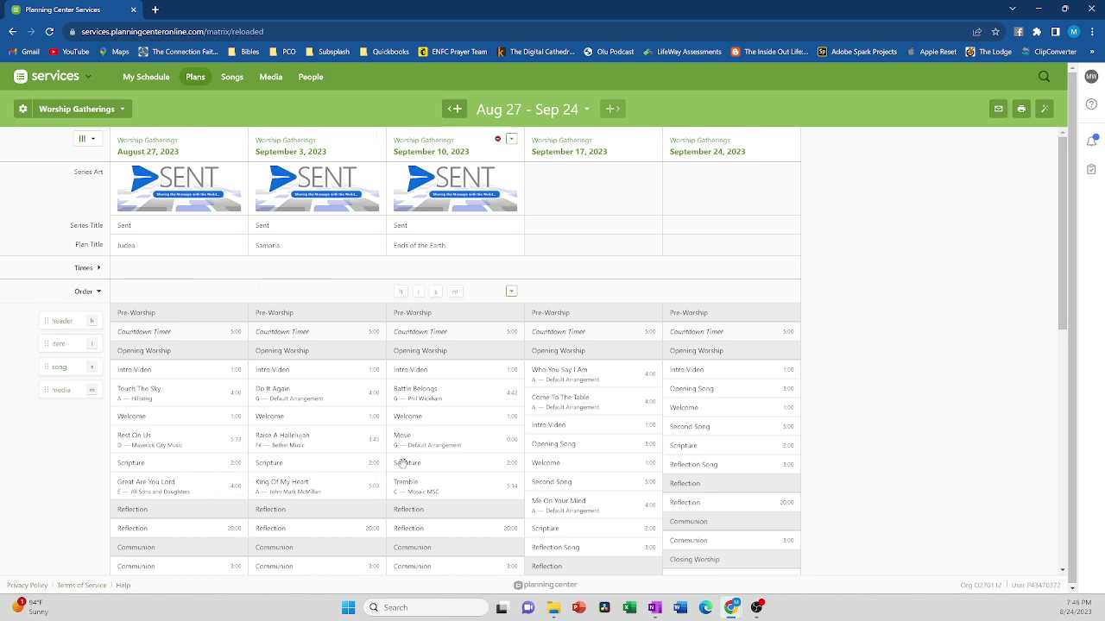
{"action": "left_click", "coordinate": [98, 293]}
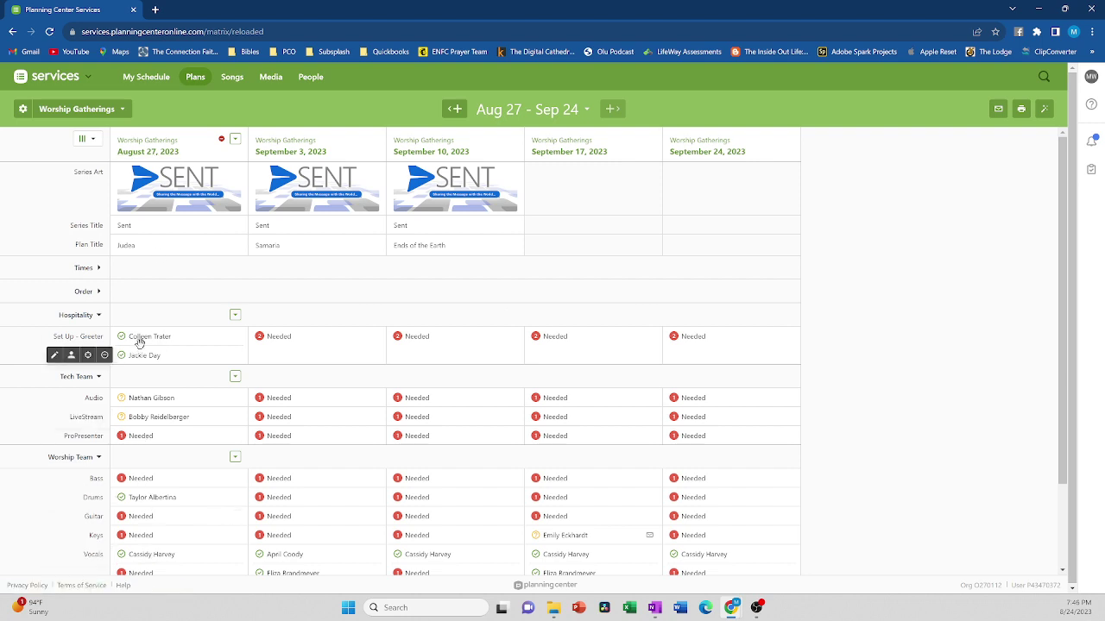
{"action": "left_click", "coordinate": [223, 141]}
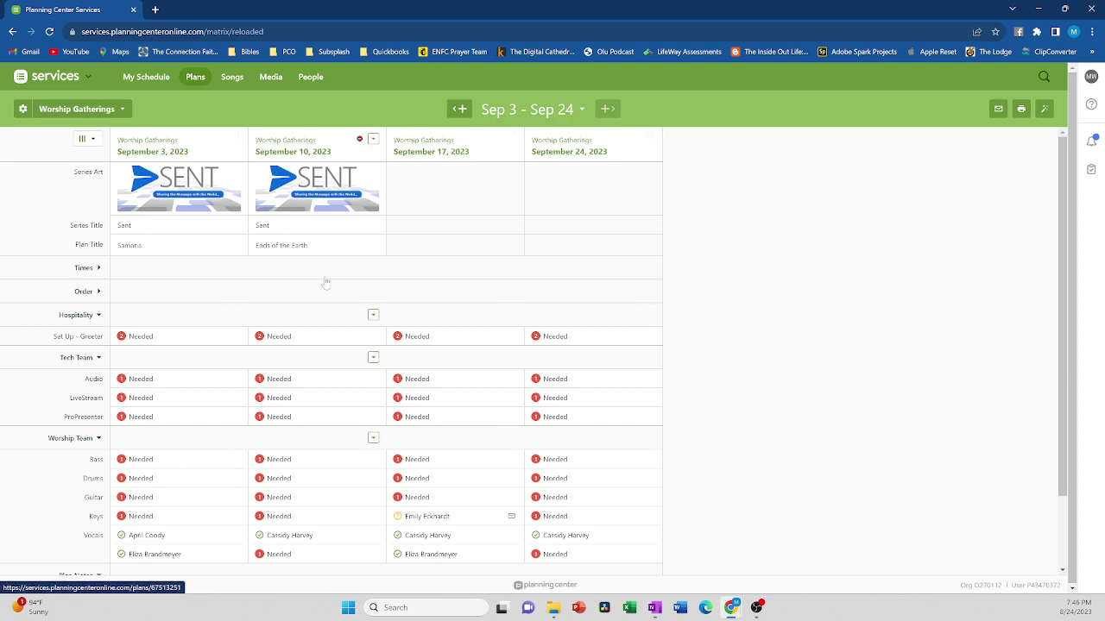
- Auto-schedule the needed positions for the Hospitality, Tech Team and Worship Team teams across the displayed plans
{"action": "scroll", "coordinate": [190, 287], "scroll_direction": "down", "scroll_amount": 1}
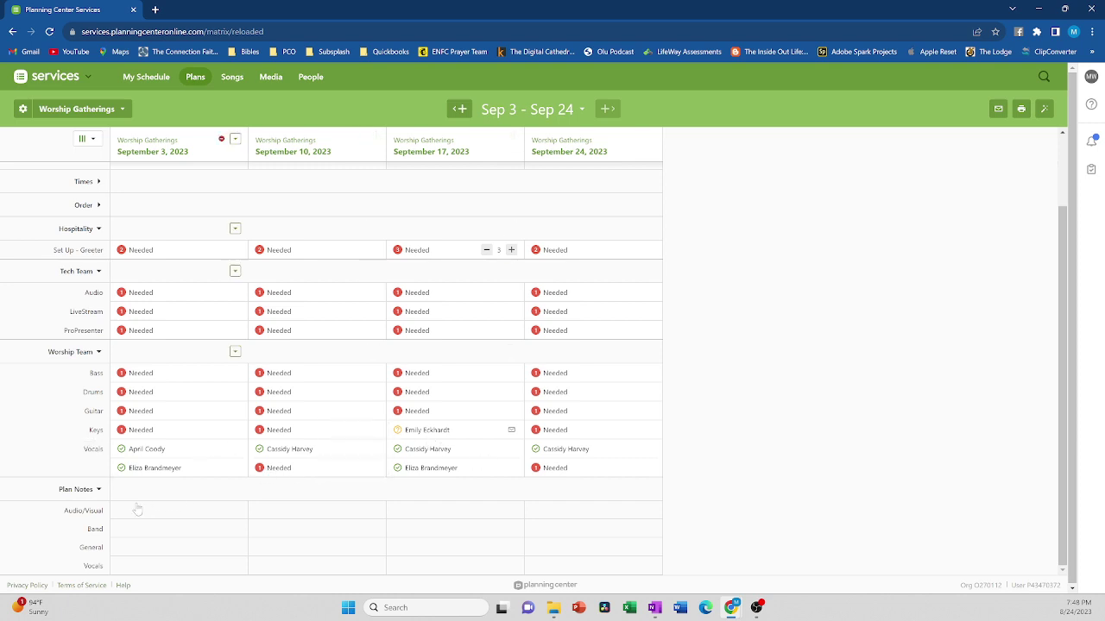
{"action": "scroll", "coordinate": [95, 505], "scroll_direction": "up", "scroll_amount": 1}
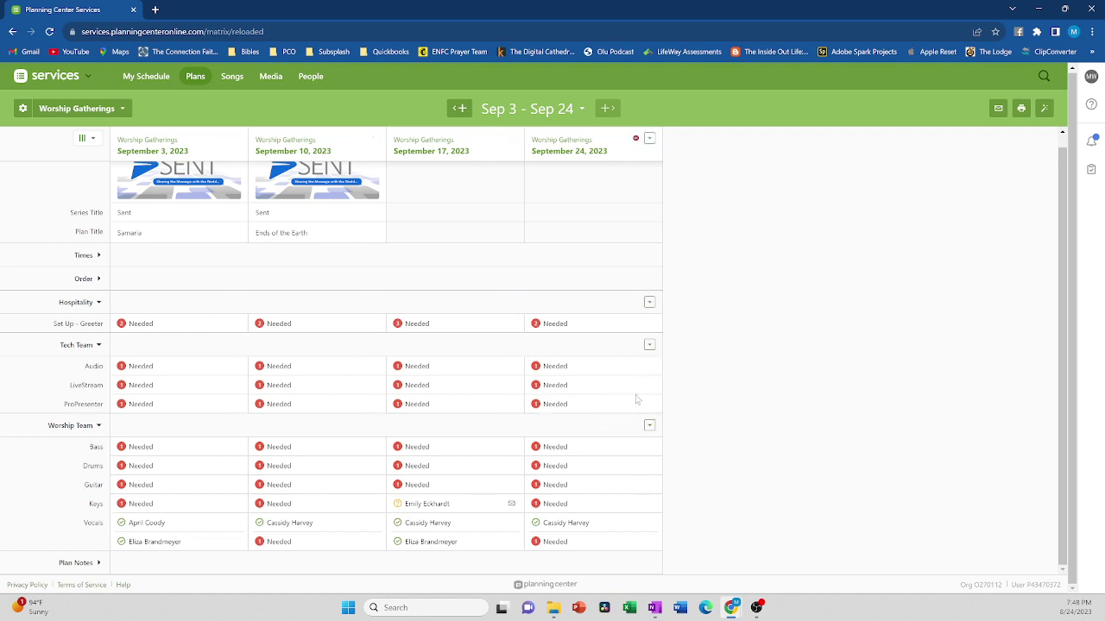
{"action": "left_click", "coordinate": [1046, 114]}
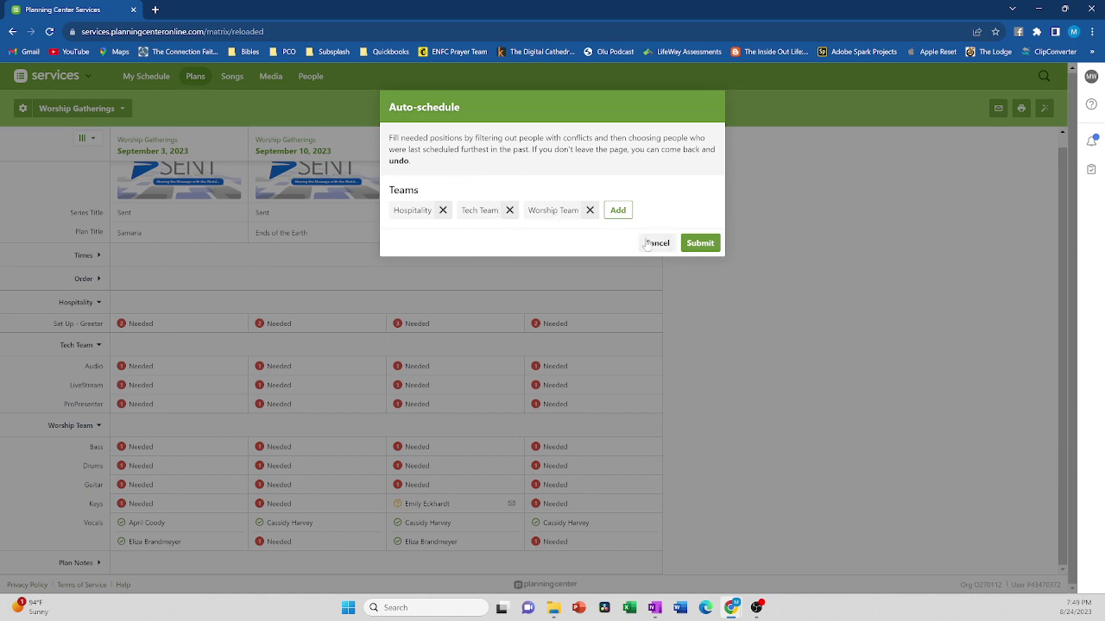
{"action": "left_click", "coordinate": [700, 244]}
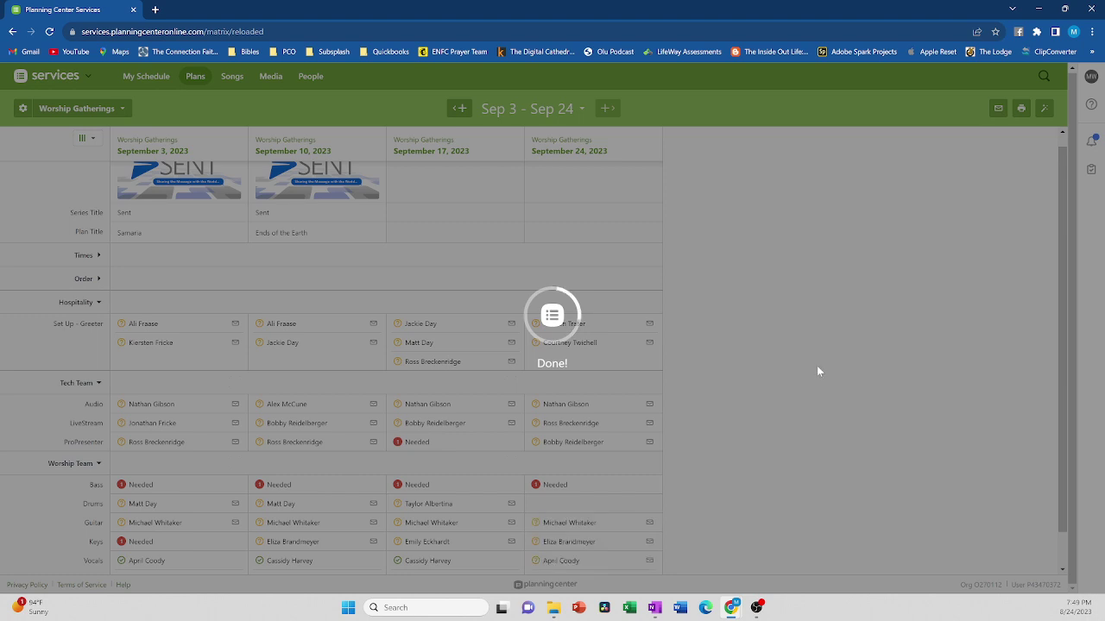
- Remove the second scheduled person in the Set Up - Greeter position from both the September 3 and September 17 plans
{"action": "scroll", "coordinate": [781, 391], "scroll_direction": "down", "scroll_amount": 1}
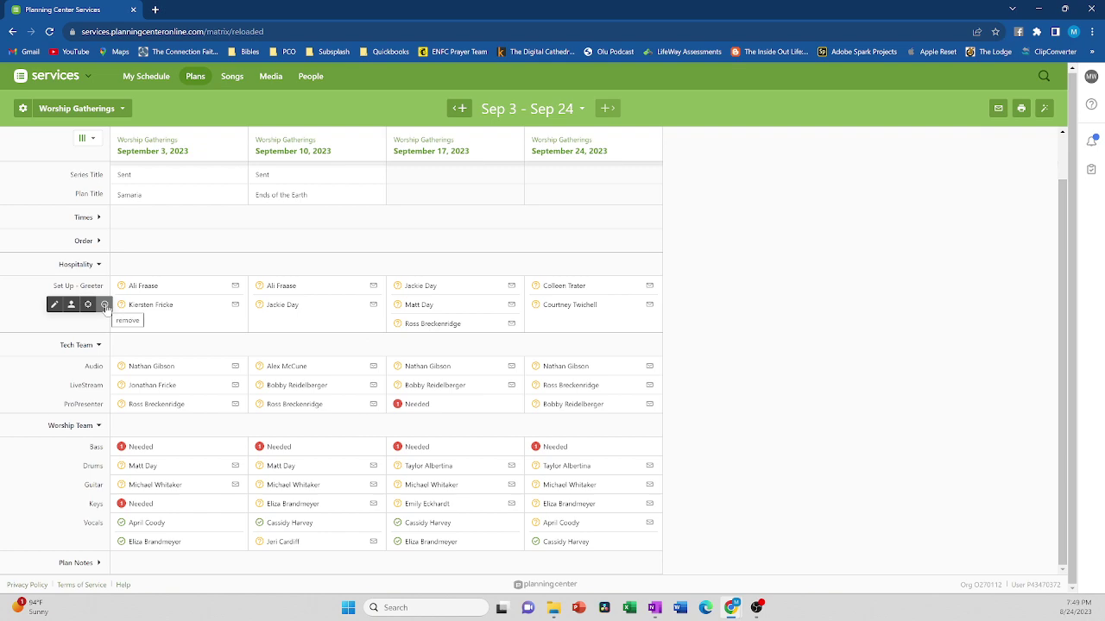
{"action": "left_click", "coordinate": [105, 305]}
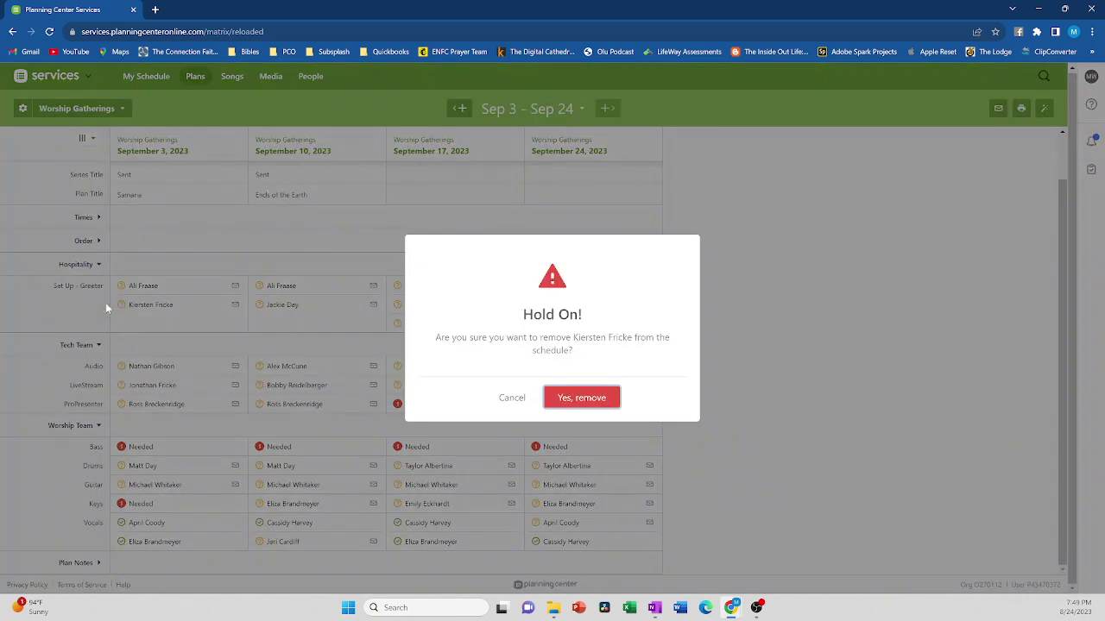
{"action": "left_click", "coordinate": [566, 397]}
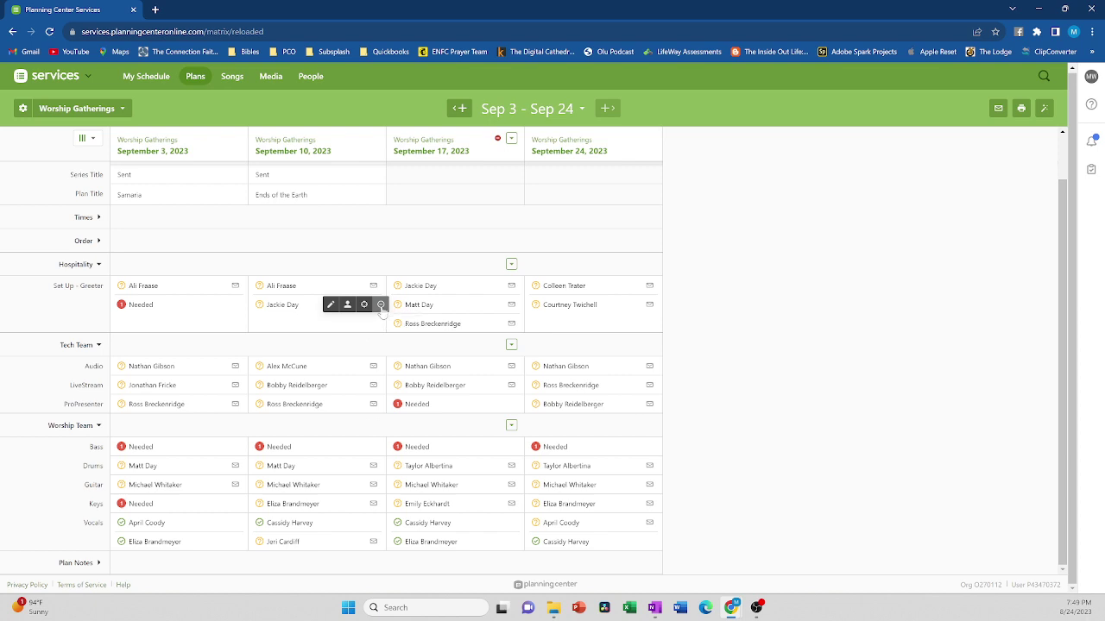
{"action": "left_click", "coordinate": [381, 306]}
{"action": "left_click", "coordinate": [606, 407]}
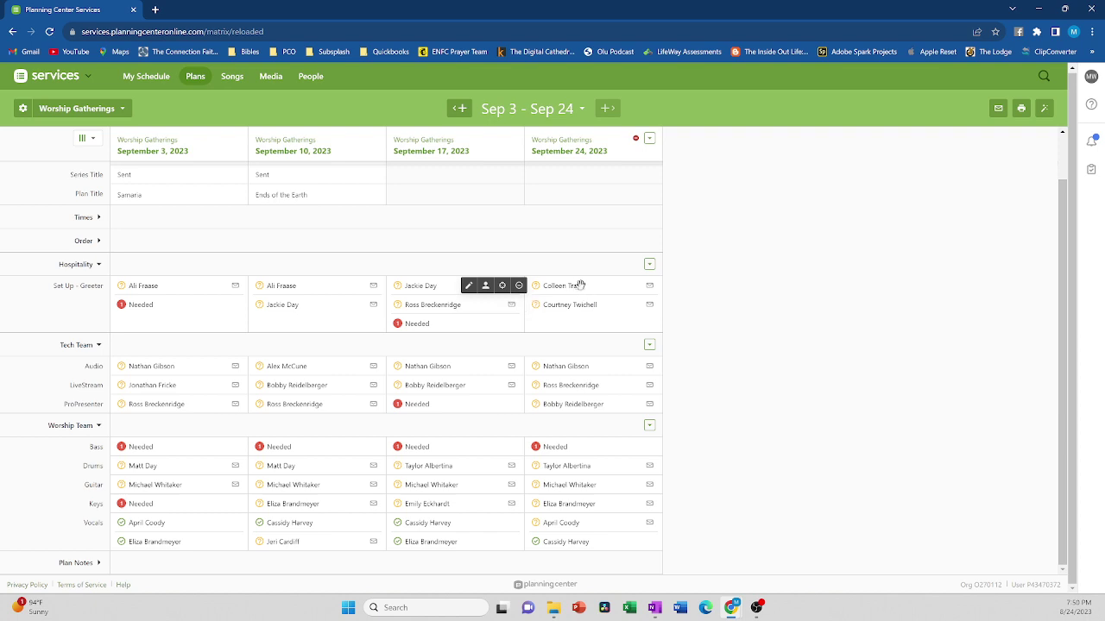
- Fill the needed Set Up - Greeter spot on September 17 with the first team member listed without conflicts
{"action": "left_click", "coordinate": [415, 324]}
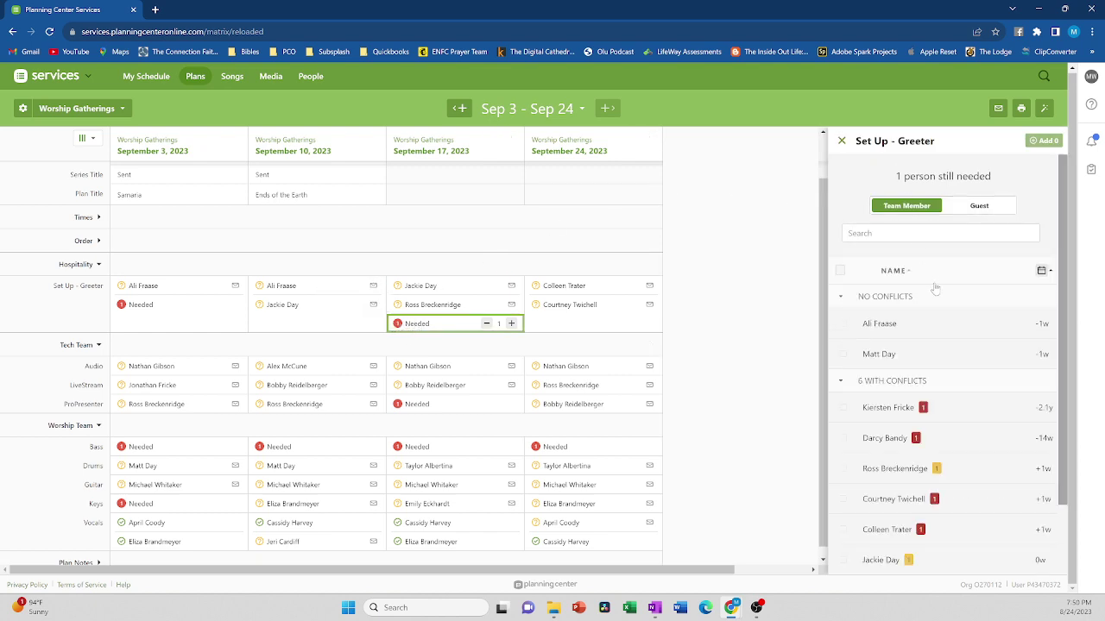
{"action": "scroll", "coordinate": [935, 288], "scroll_direction": "down", "scroll_amount": 1}
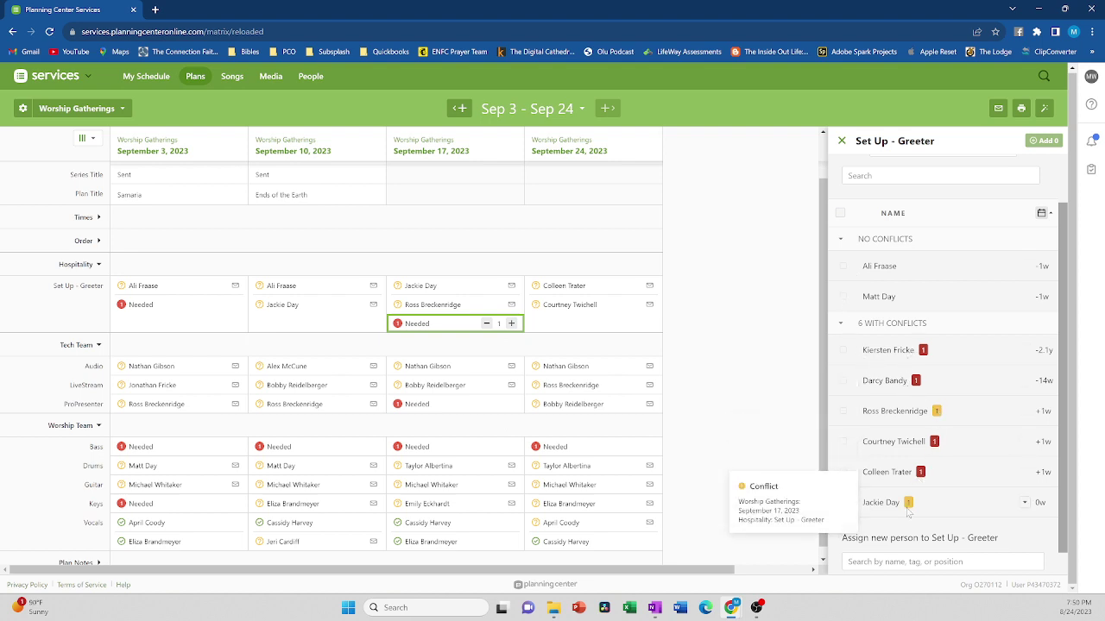
{"action": "mouse_move", "coordinate": [938, 439]}
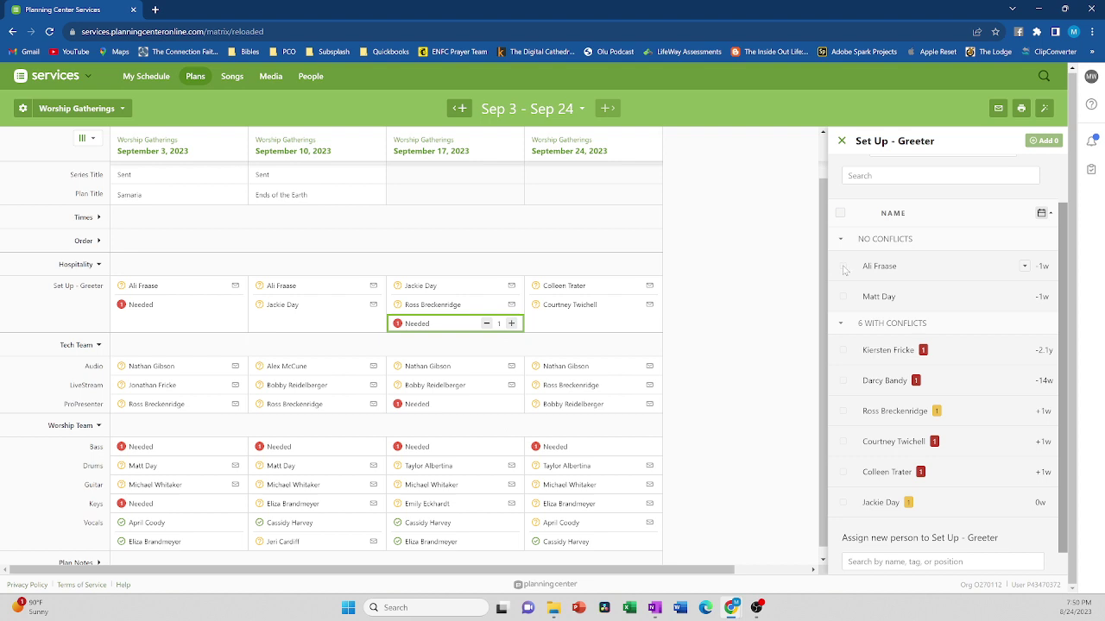
{"action": "left_click", "coordinate": [843, 267]}
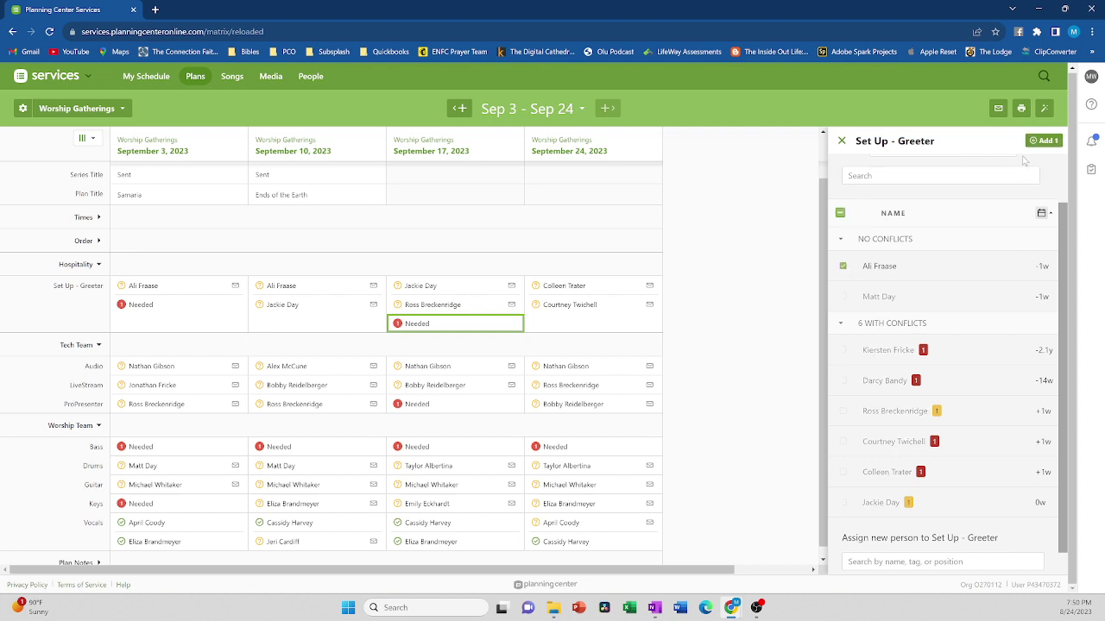
{"action": "left_click", "coordinate": [1043, 139]}
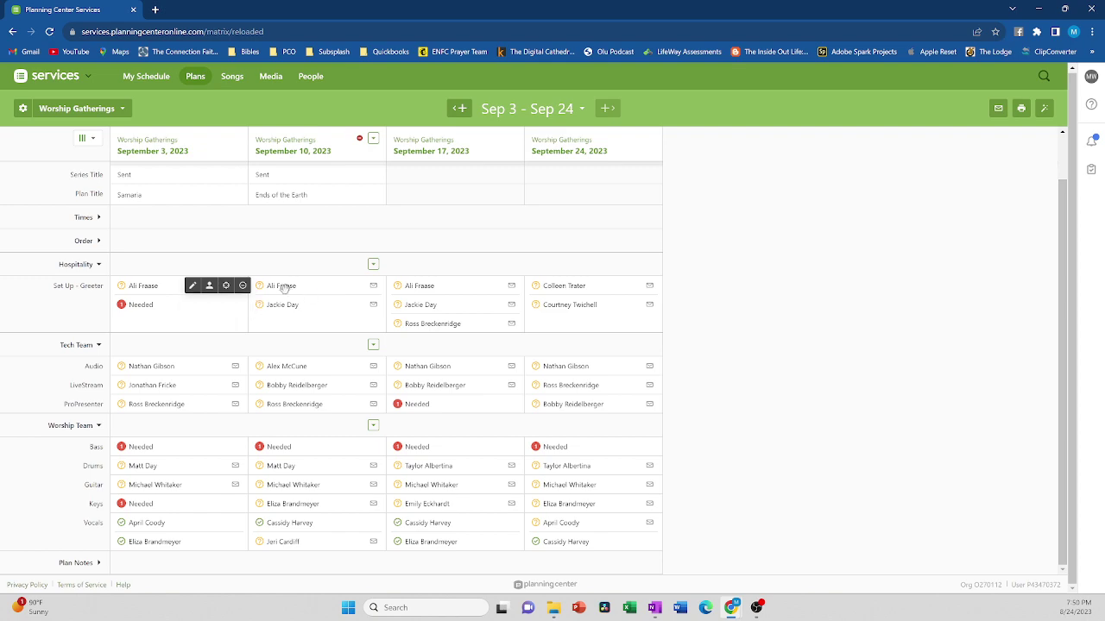
- Remove the first Set Up - Greeter person from September 10 and schedule the same conflict-free team member there again
{"action": "left_click", "coordinate": [243, 286]}
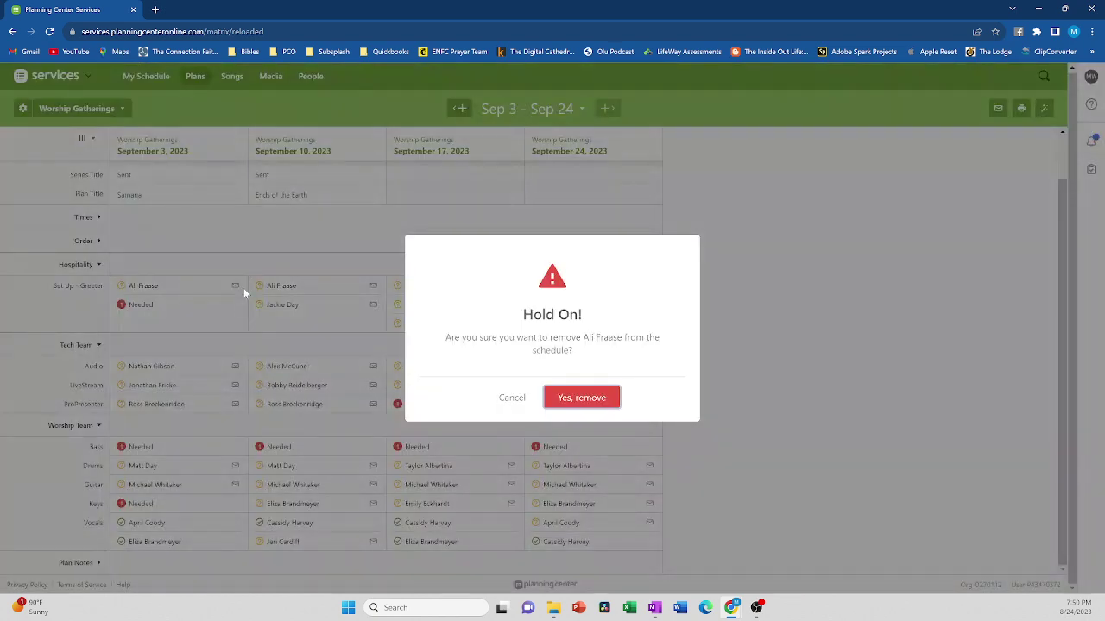
{"action": "left_click", "coordinate": [596, 397]}
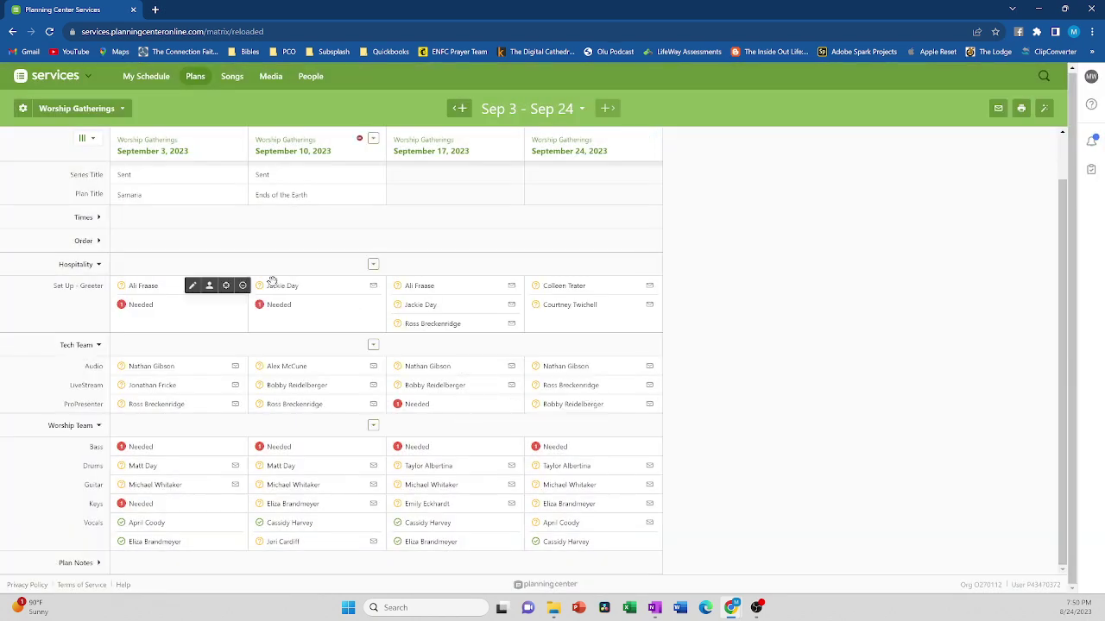
{"action": "left_click", "coordinate": [285, 307]}
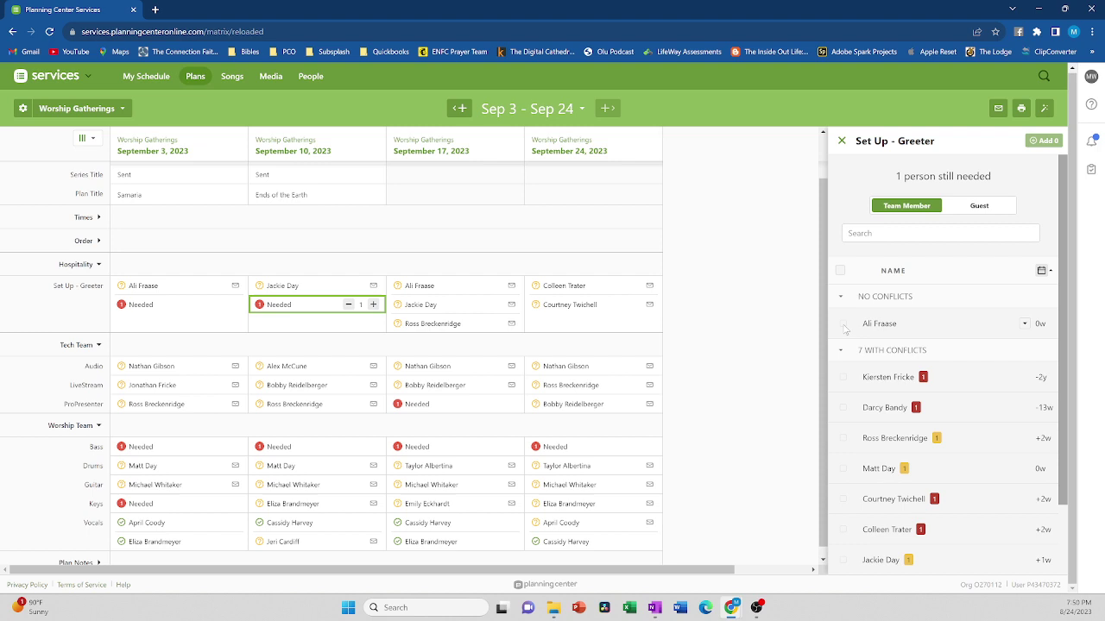
{"action": "left_click", "coordinate": [843, 325]}
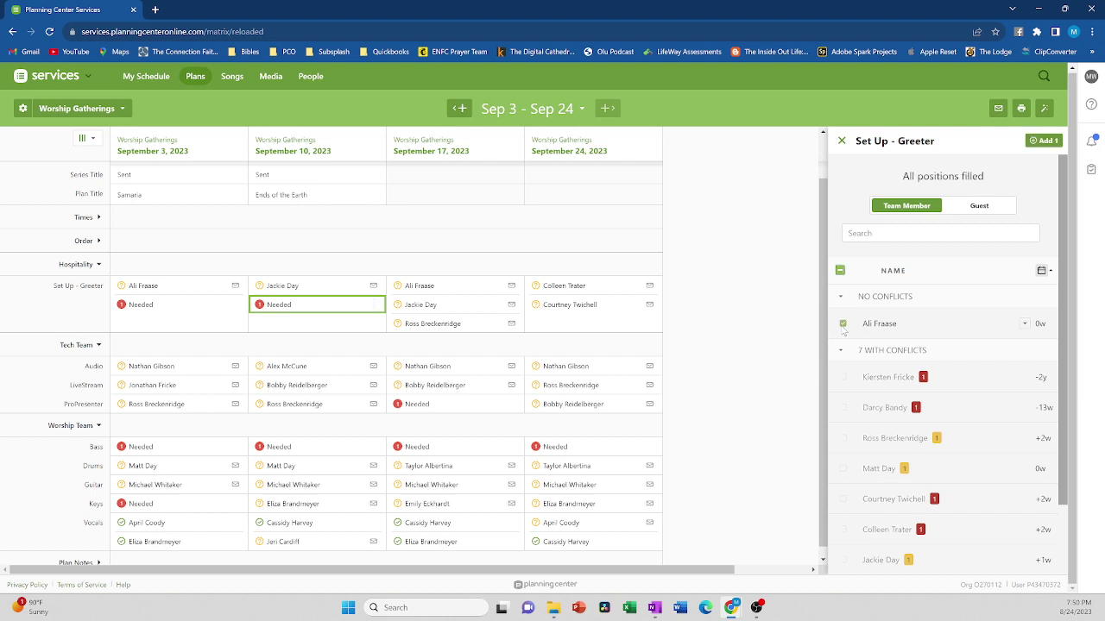
{"action": "left_click", "coordinate": [1043, 140]}
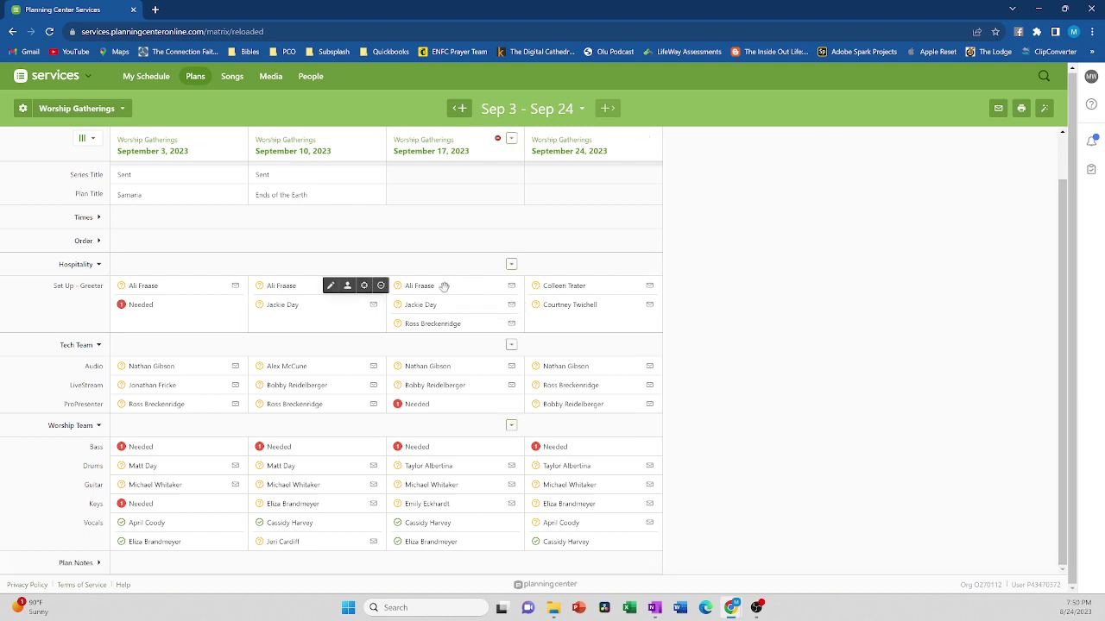
- Remove the newly added first Set Up - Greeter person from the September 17 plan
{"action": "left_click", "coordinate": [382, 287]}
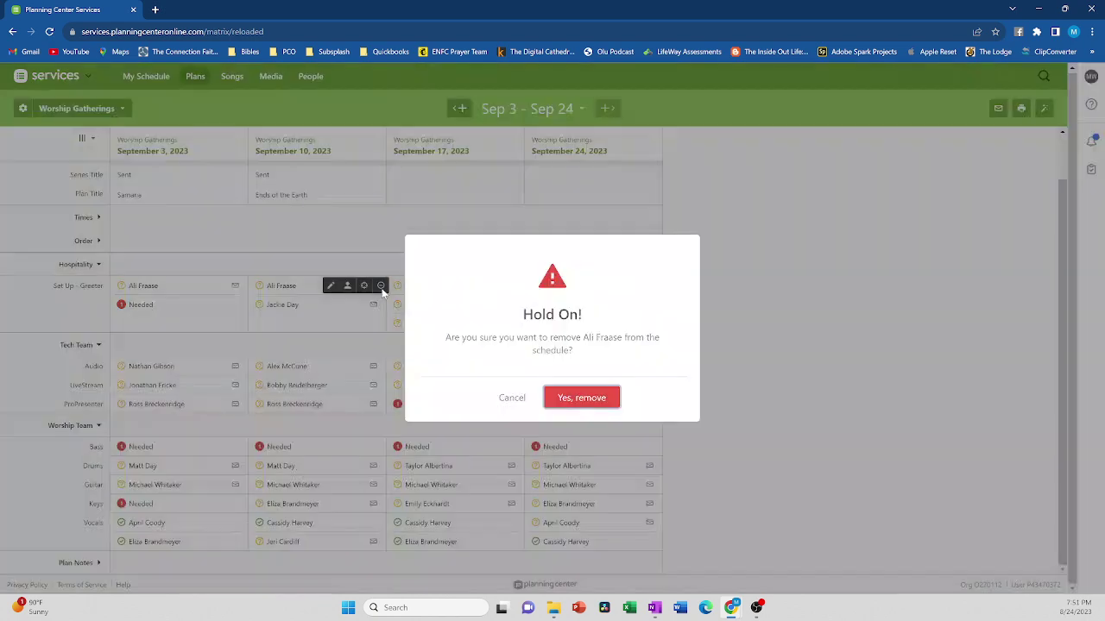
{"action": "left_click", "coordinate": [591, 399]}
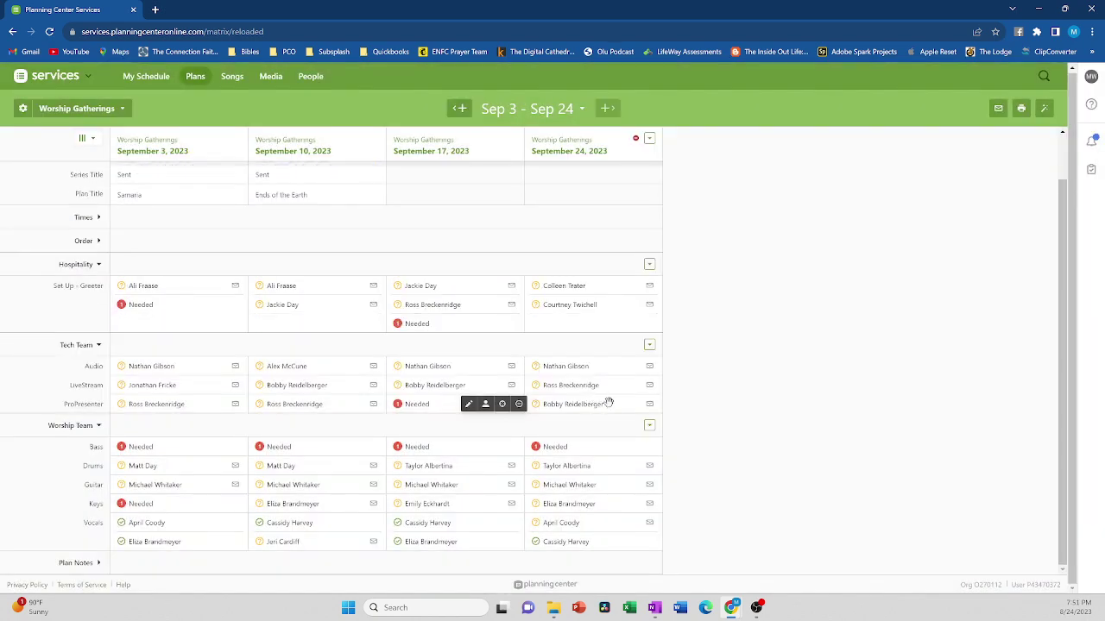
- Fill the needed Set Up - Greeter spot on September 3 with the second team member listed without conflicts
{"action": "left_click", "coordinate": [142, 308]}
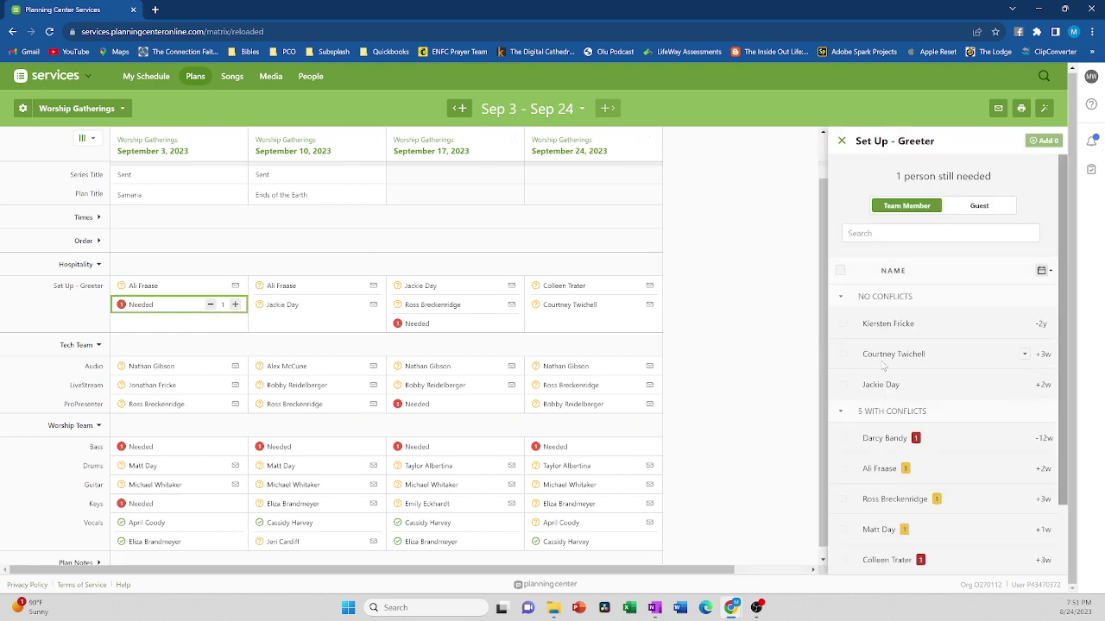
{"action": "left_click", "coordinate": [843, 355]}
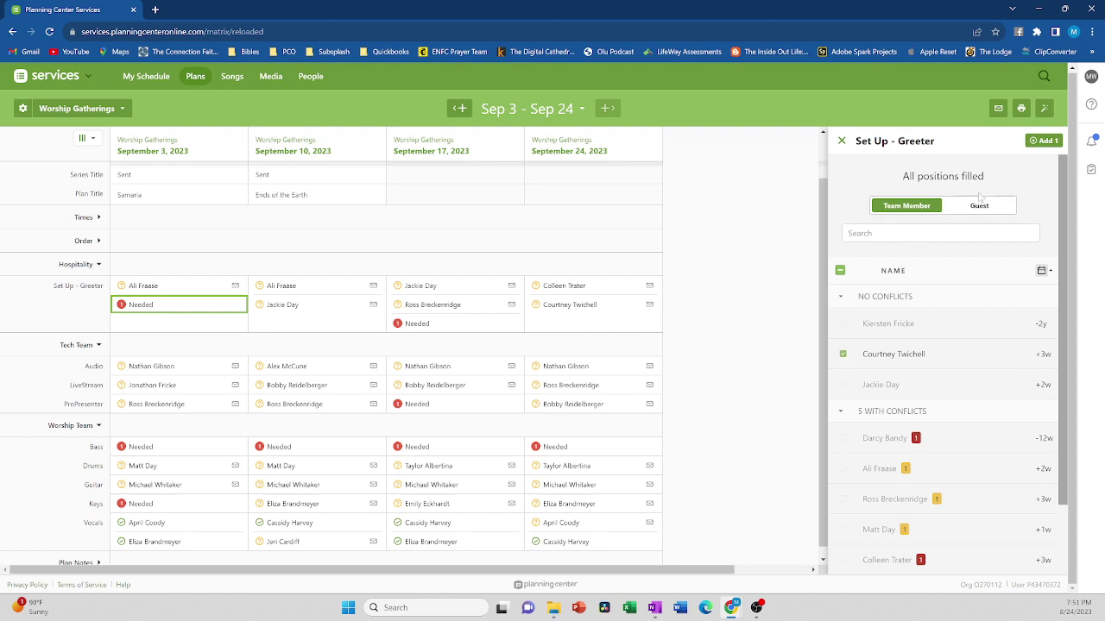
{"action": "left_click", "coordinate": [1044, 140]}
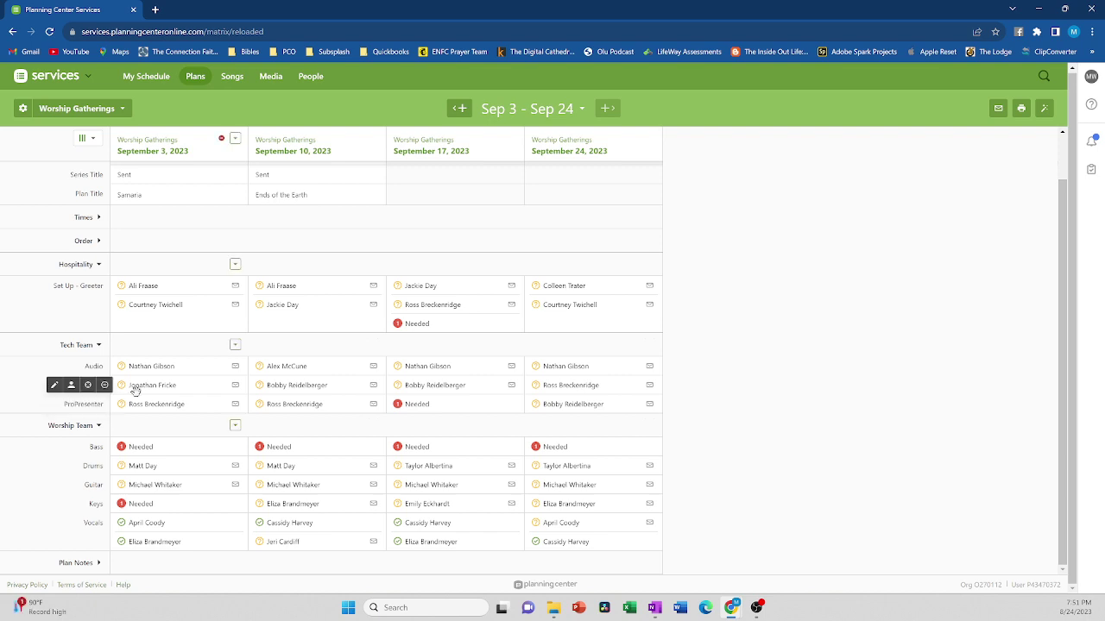
- Replace the September 3 LiveStream person with the second team member listed without conflicts
{"action": "left_click", "coordinate": [104, 385]}
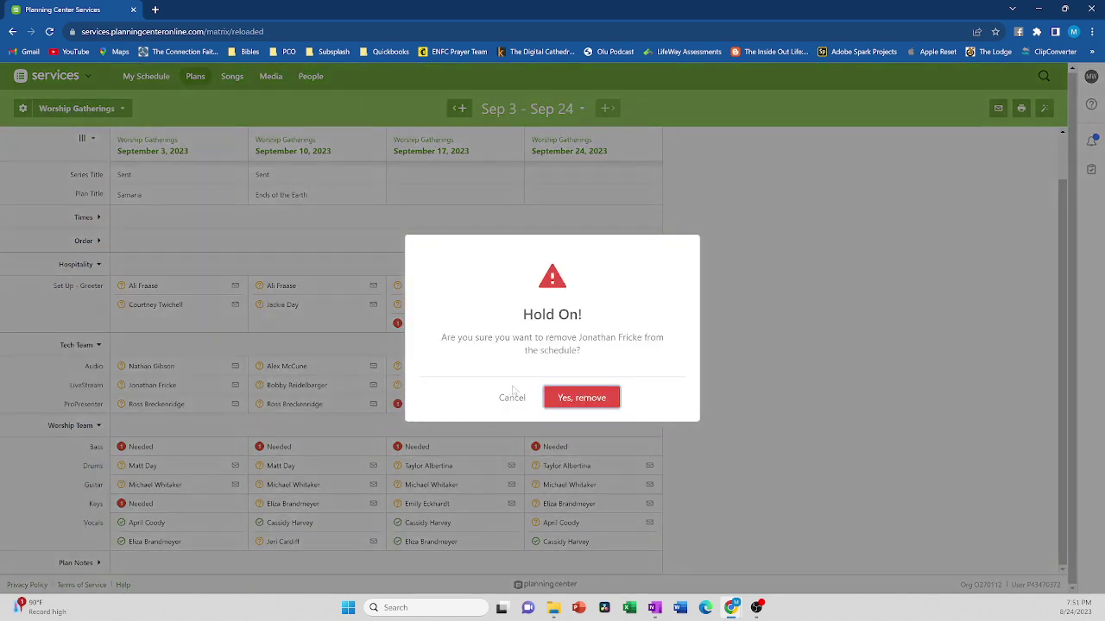
{"action": "left_click", "coordinate": [584, 395]}
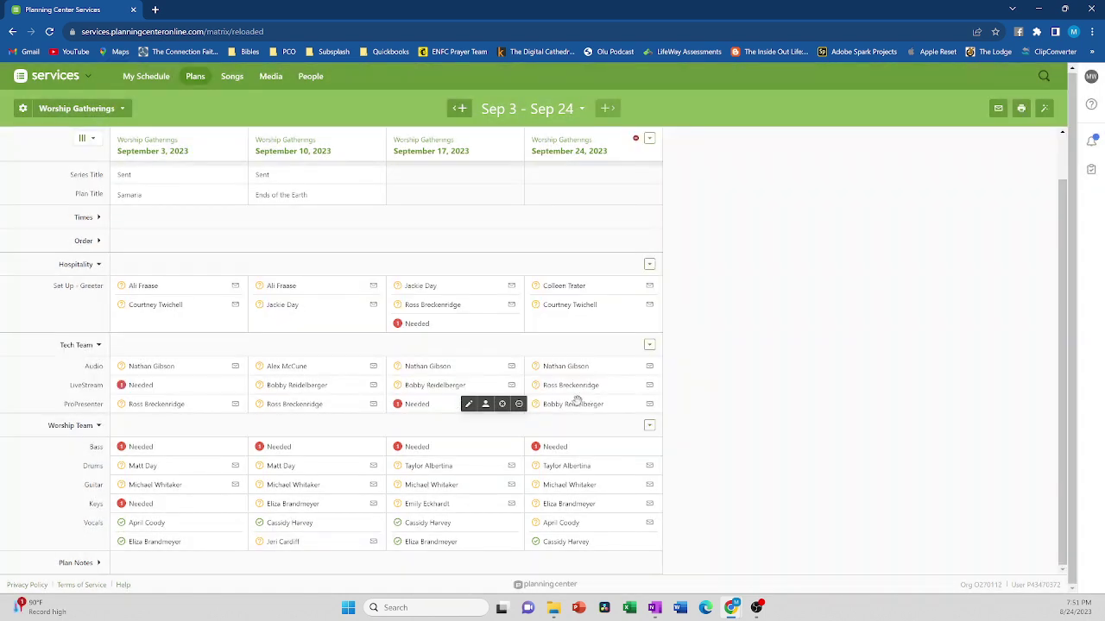
{"action": "left_click", "coordinate": [141, 386]}
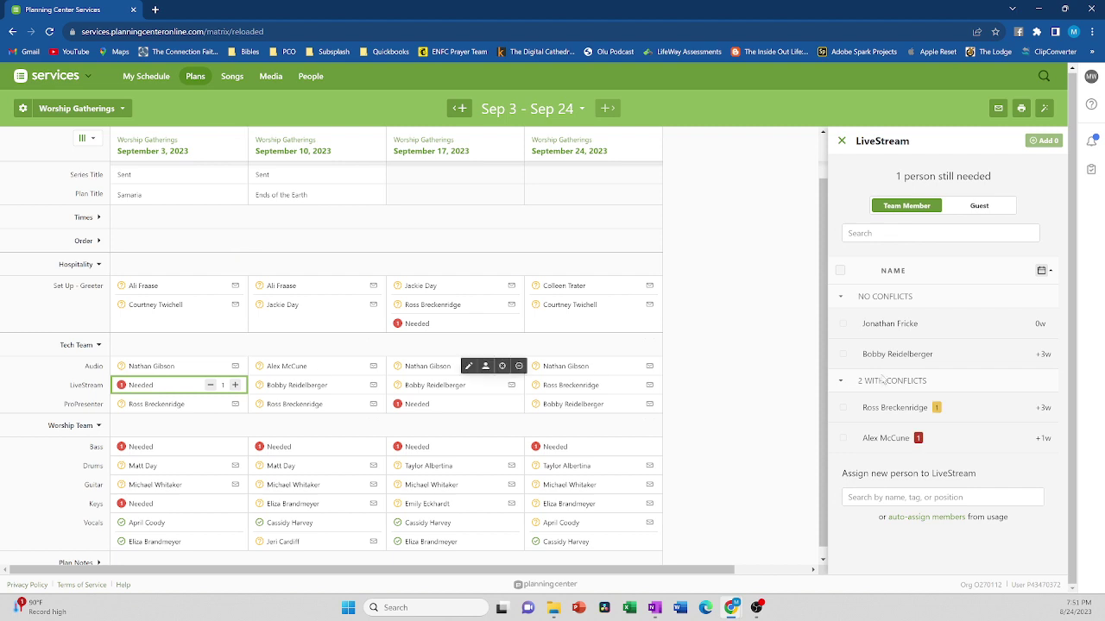
{"action": "left_click", "coordinate": [843, 354]}
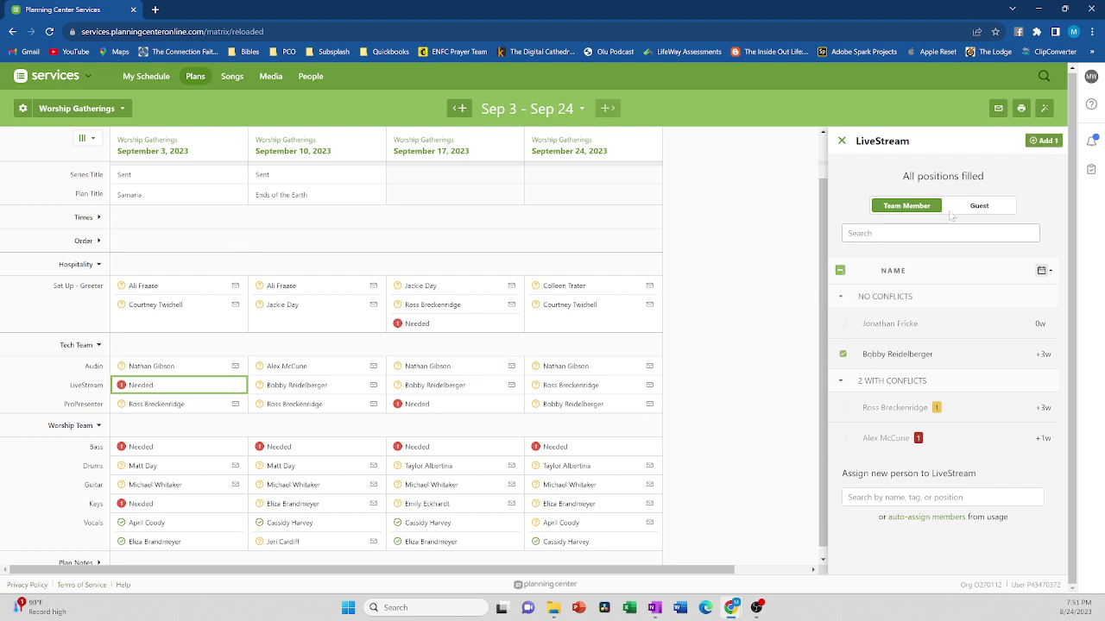
{"action": "left_click", "coordinate": [1041, 141]}
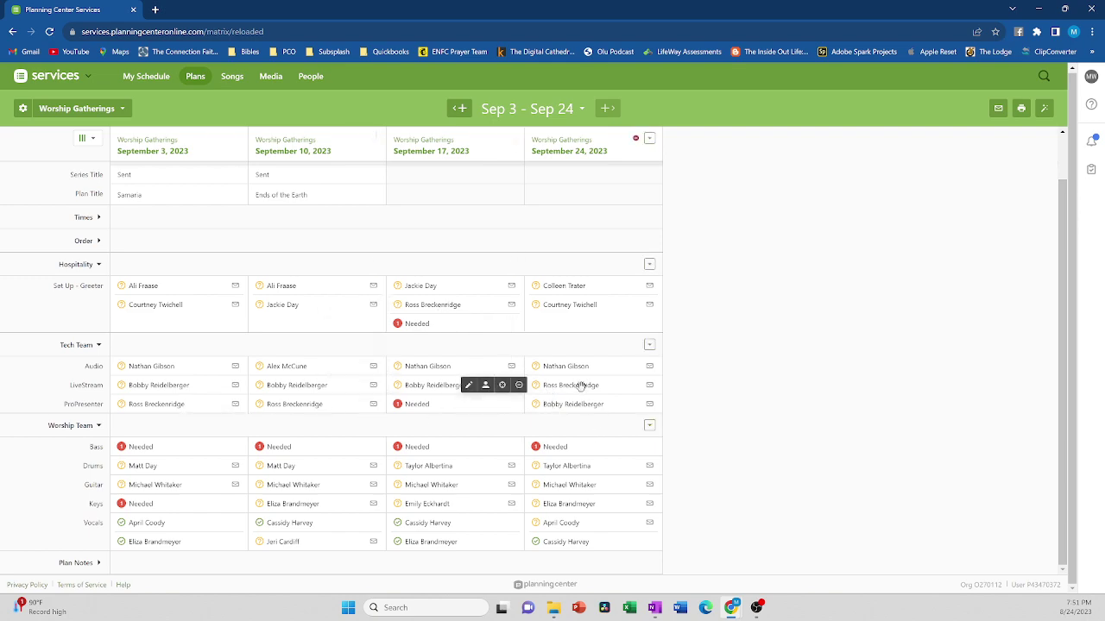
- Remove the LiveStream person from September 24 and the ProPresenter people from September 10 and September 3
{"action": "left_click", "coordinate": [519, 385]}
{"action": "left_click", "coordinate": [583, 399]}
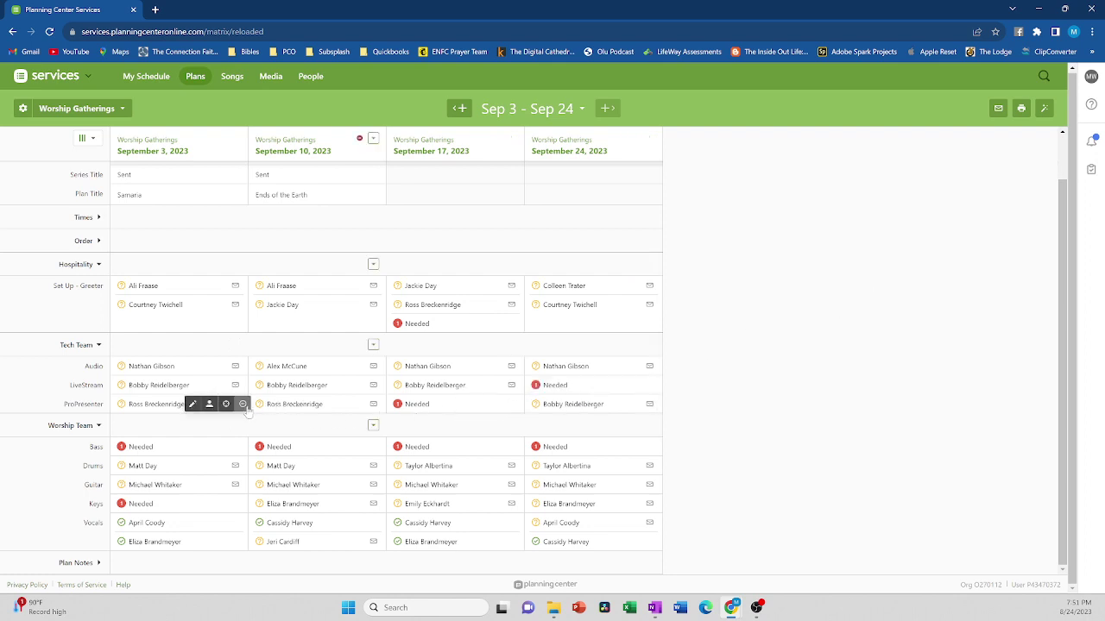
{"action": "left_click", "coordinate": [242, 405]}
{"action": "left_click", "coordinate": [553, 401]}
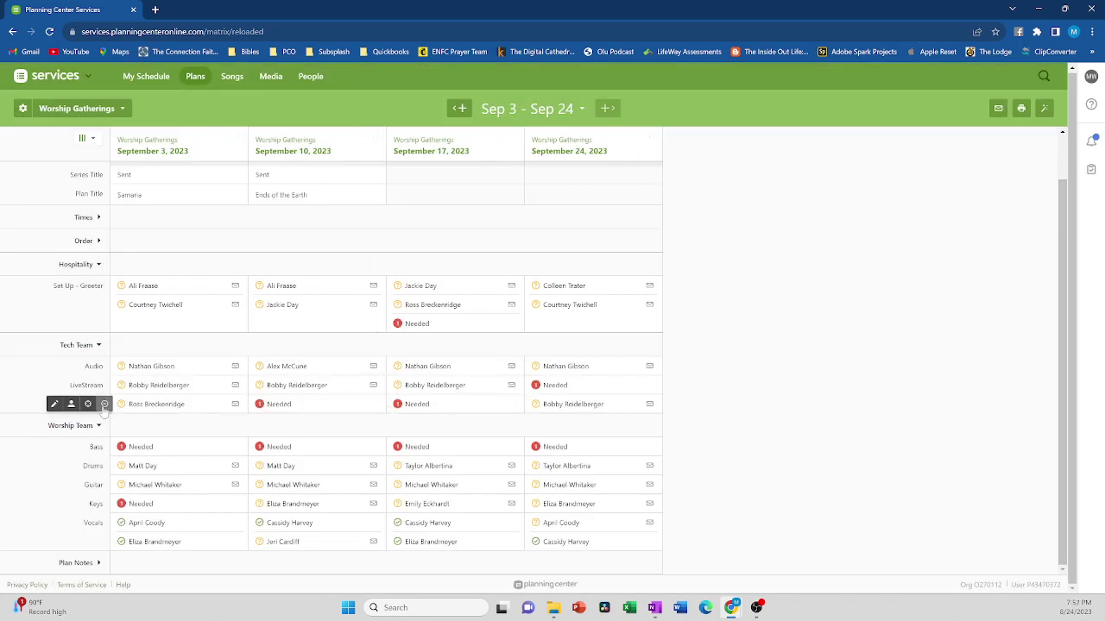
{"action": "left_click", "coordinate": [104, 404]}
{"action": "left_click", "coordinate": [564, 398]}
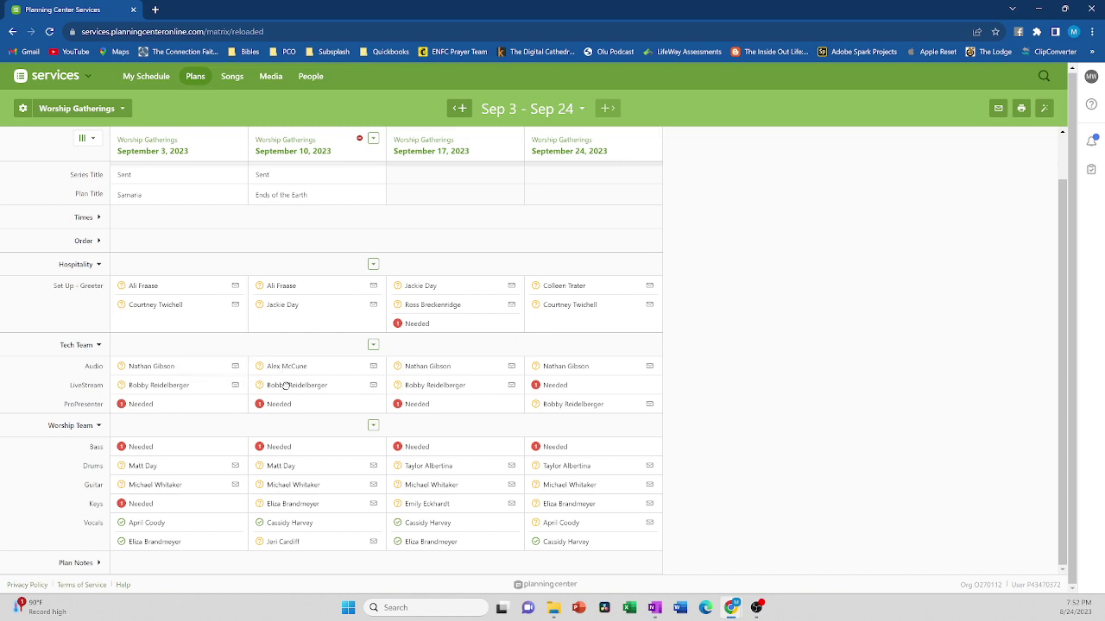
- Move the September 10 Audio person to that day's needed ProPresenter spot, accepting the scheduling conflict and removing the Audio assignment
{"action": "left_click", "coordinate": [288, 403]}
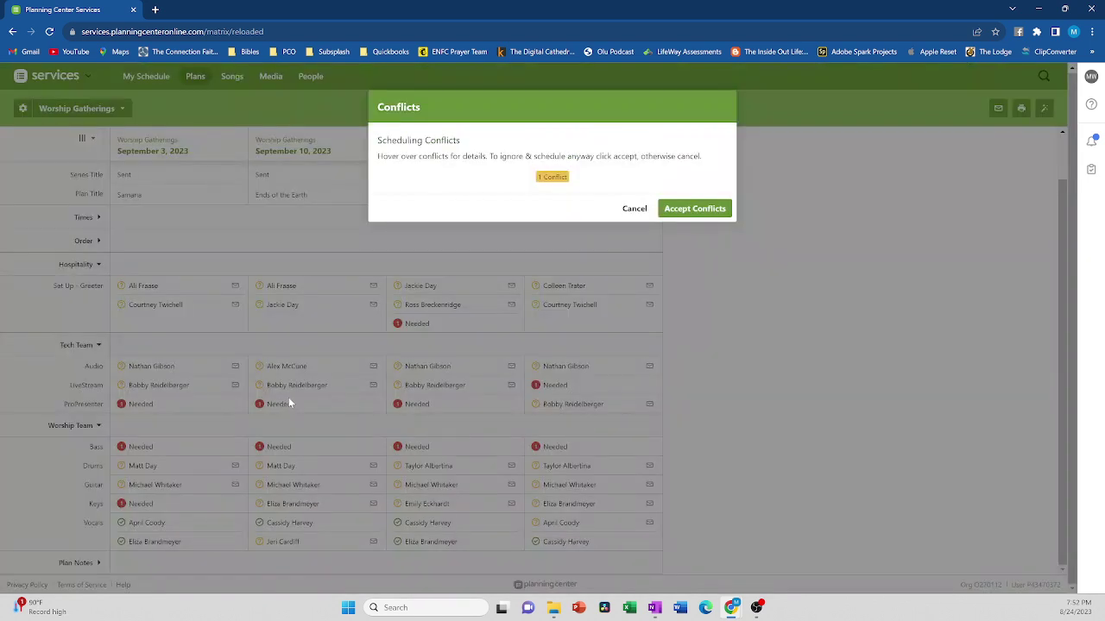
{"action": "left_click", "coordinate": [715, 209]}
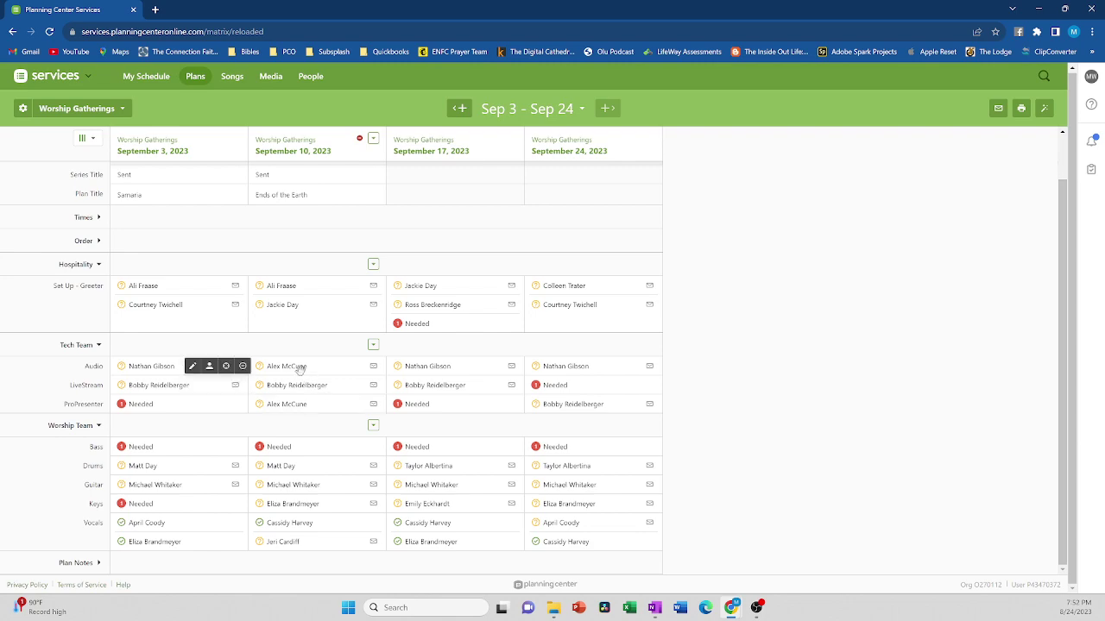
{"action": "left_click", "coordinate": [242, 367]}
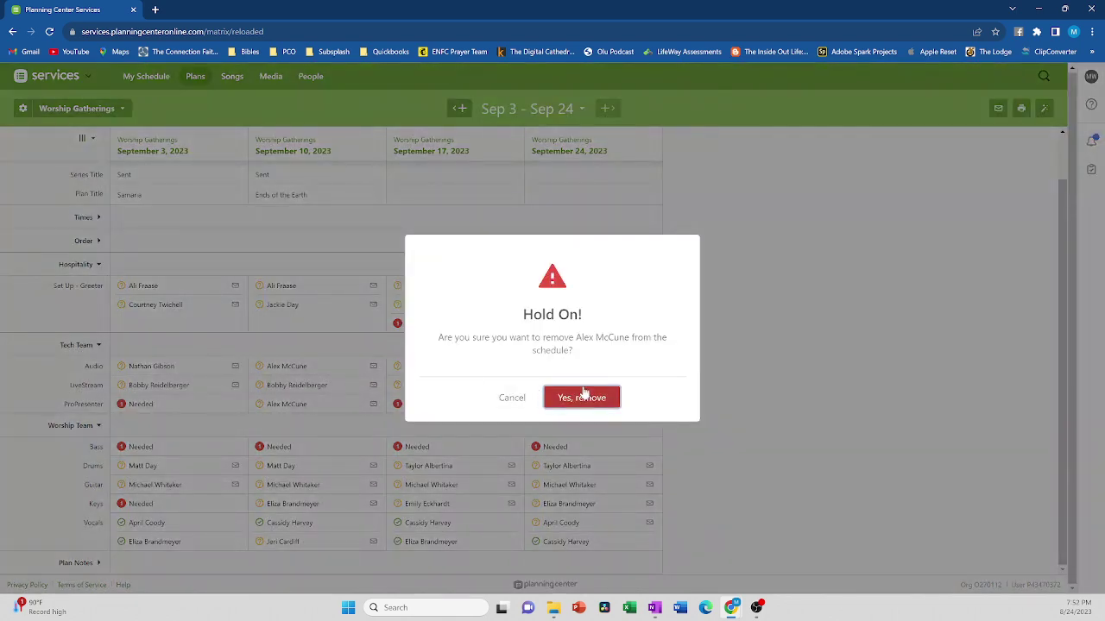
{"action": "left_click", "coordinate": [583, 395]}
- Fill the needed Audio spot on September 10 with the team member listed without conflicts
{"action": "left_click", "coordinate": [277, 368]}
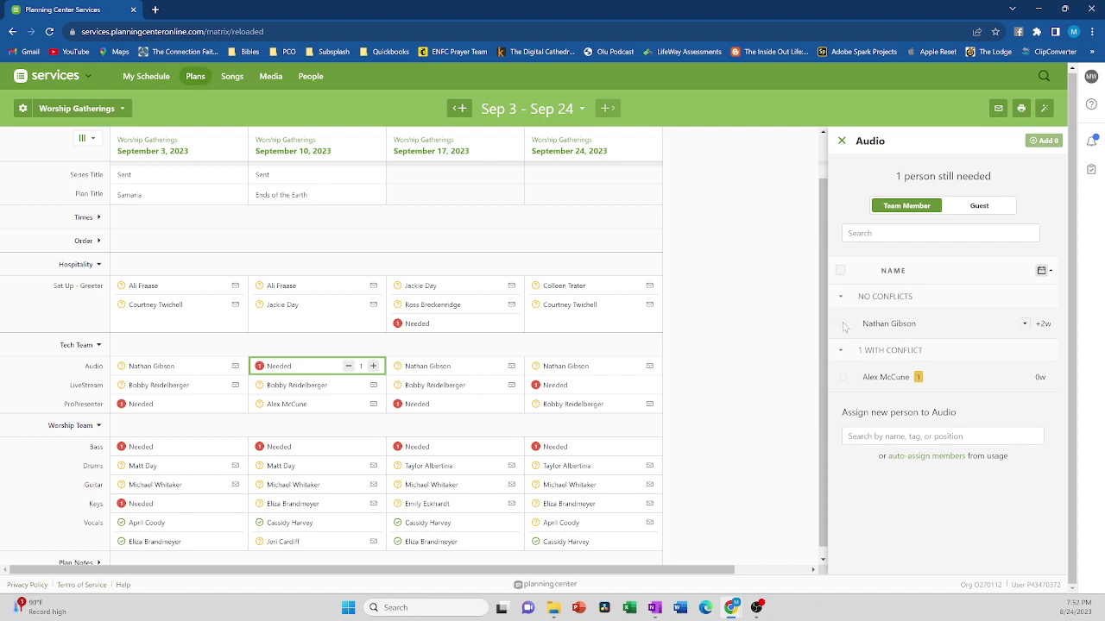
{"action": "left_click", "coordinate": [844, 324]}
{"action": "left_click", "coordinate": [1044, 140]}
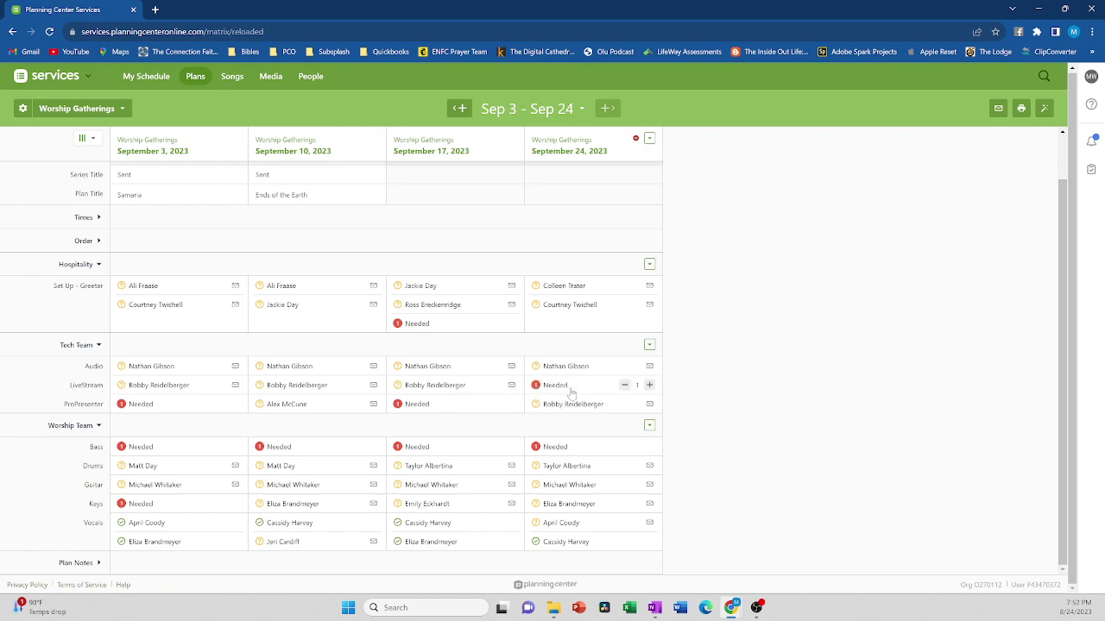
- Remove the ProPresenter person from September 24 and schedule the same person in that day's needed LiveStream spot
{"action": "left_click", "coordinate": [518, 403]}
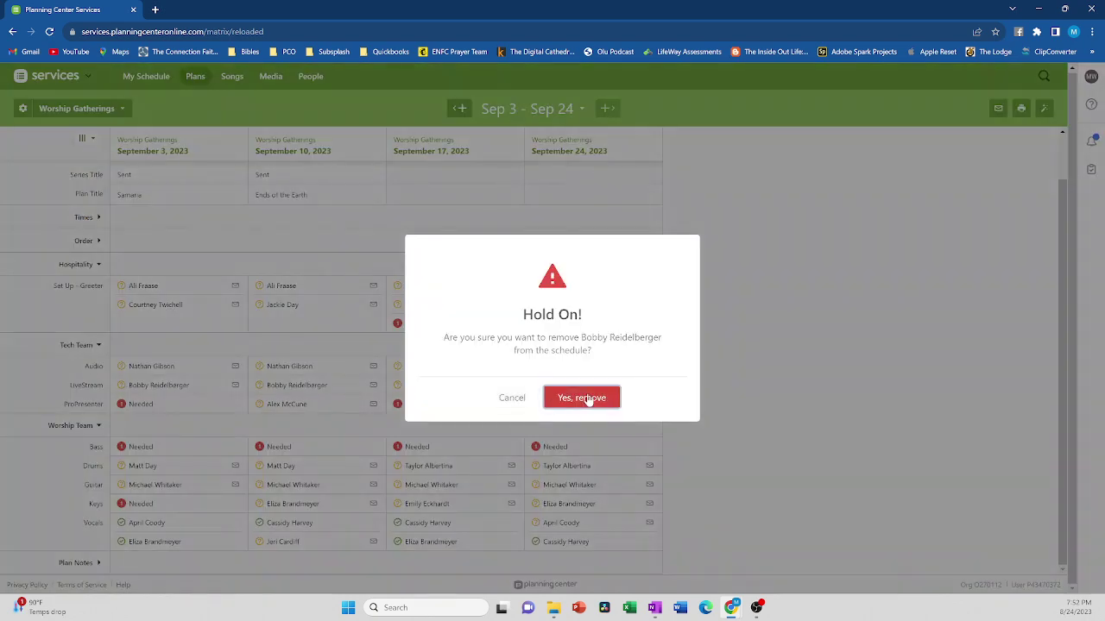
{"action": "left_click", "coordinate": [583, 398]}
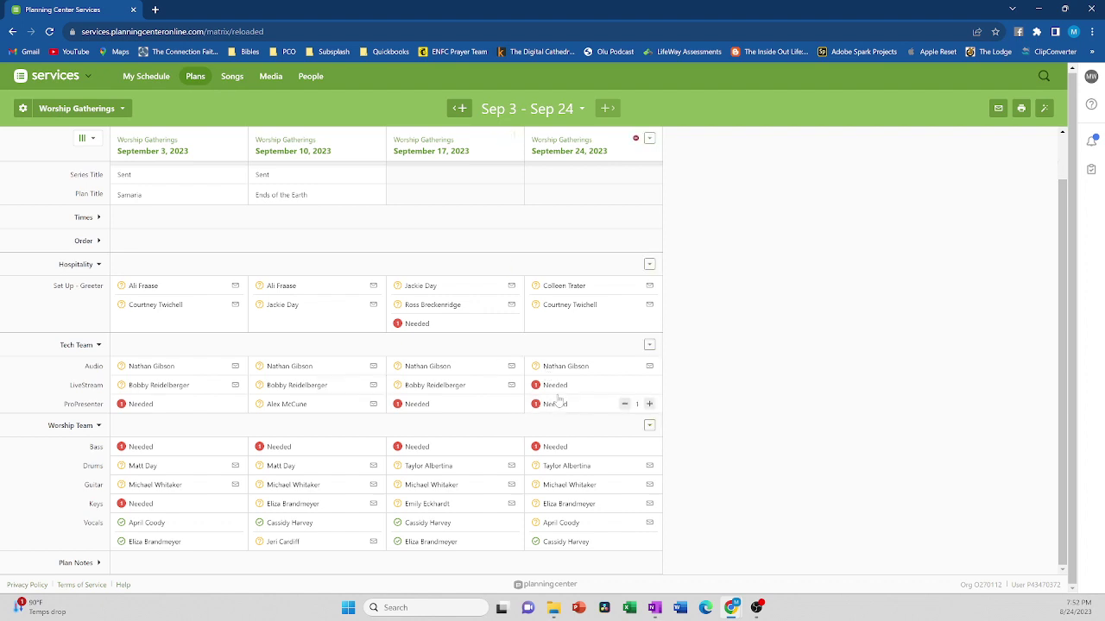
{"action": "left_click", "coordinate": [559, 391]}
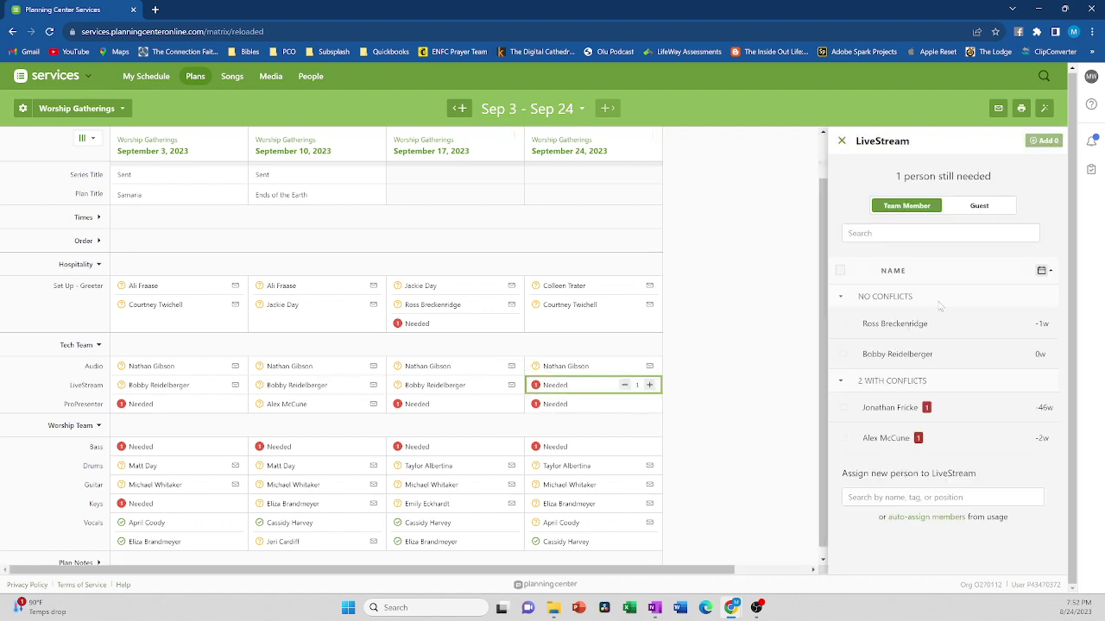
{"action": "left_click", "coordinate": [842, 354]}
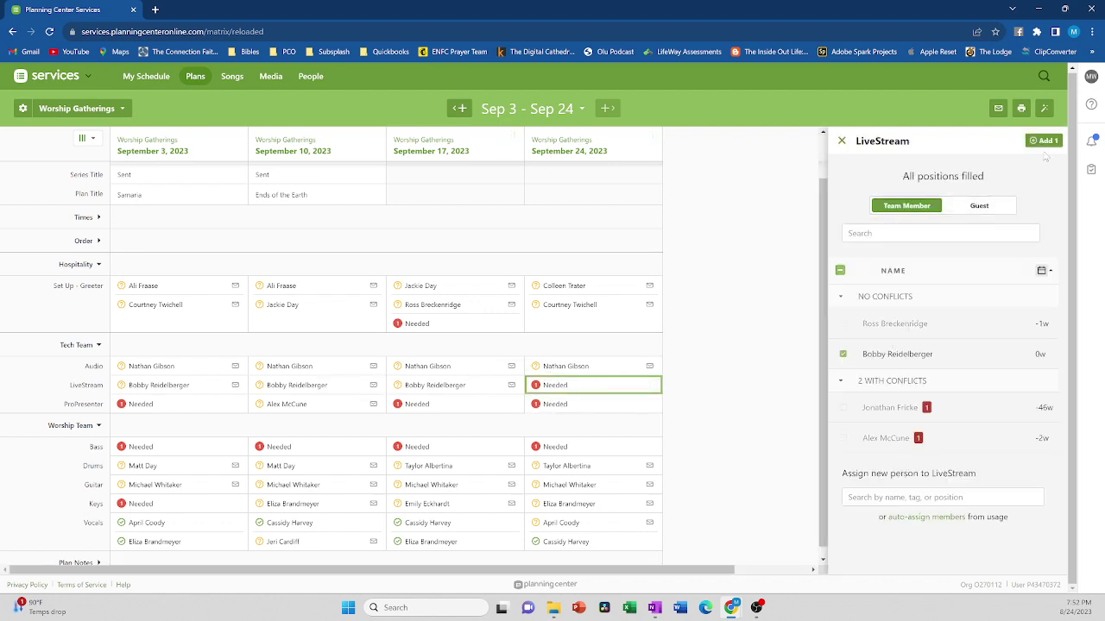
{"action": "left_click", "coordinate": [738, 383]}
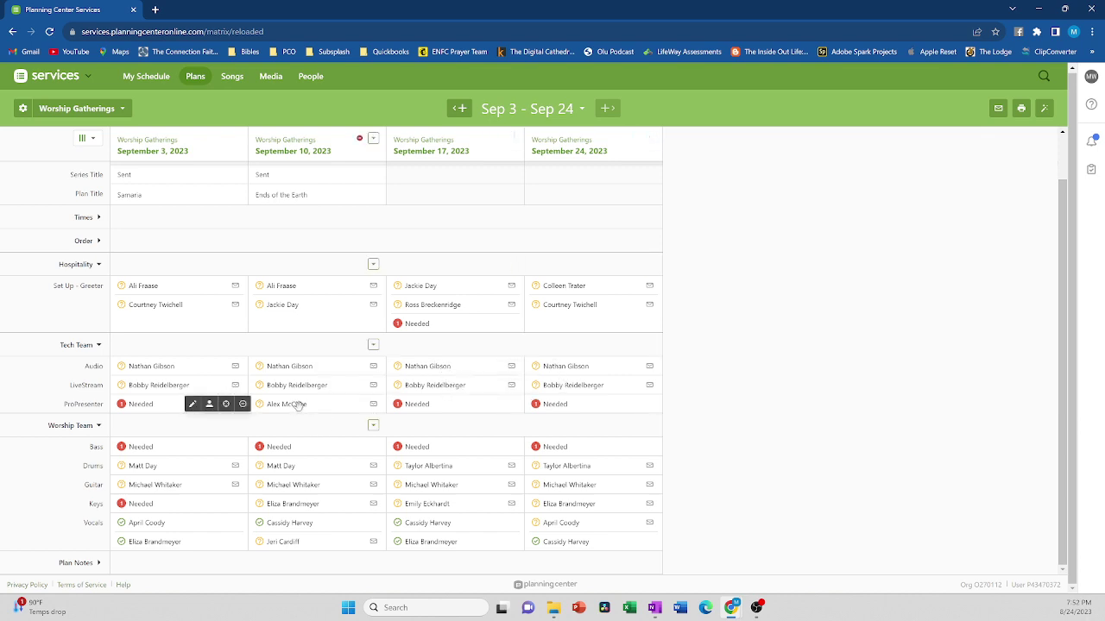
- Check which team members are available for the needed ProPresenter spots on September 24, September 17 and September 3
{"action": "scroll", "coordinate": [298, 404], "scroll_direction": "up", "scroll_amount": 1}
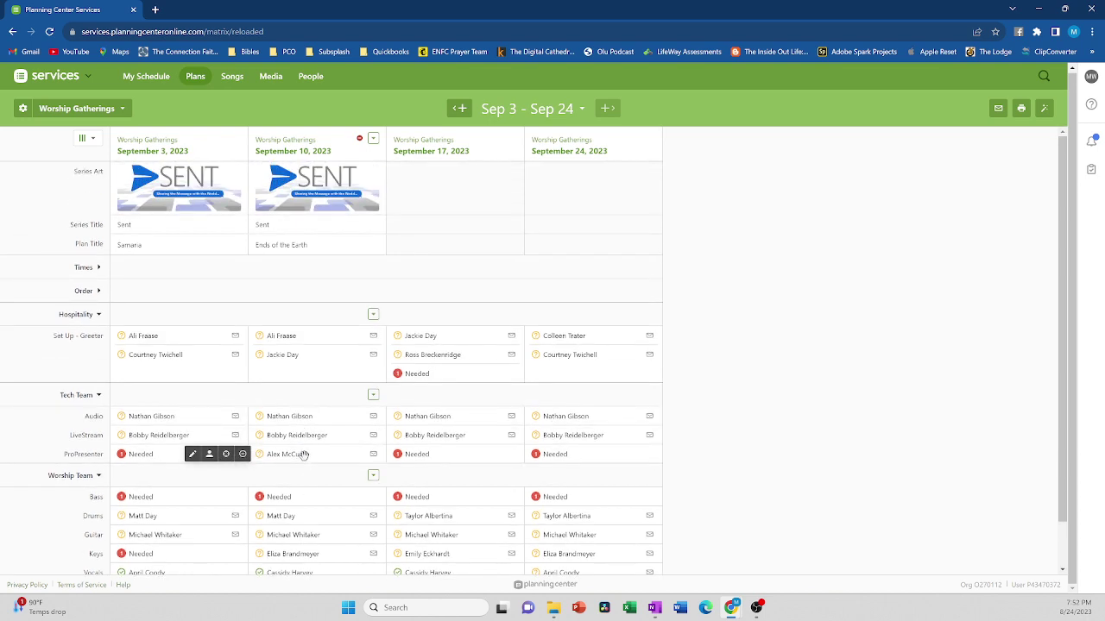
{"action": "left_click", "coordinate": [554, 457]}
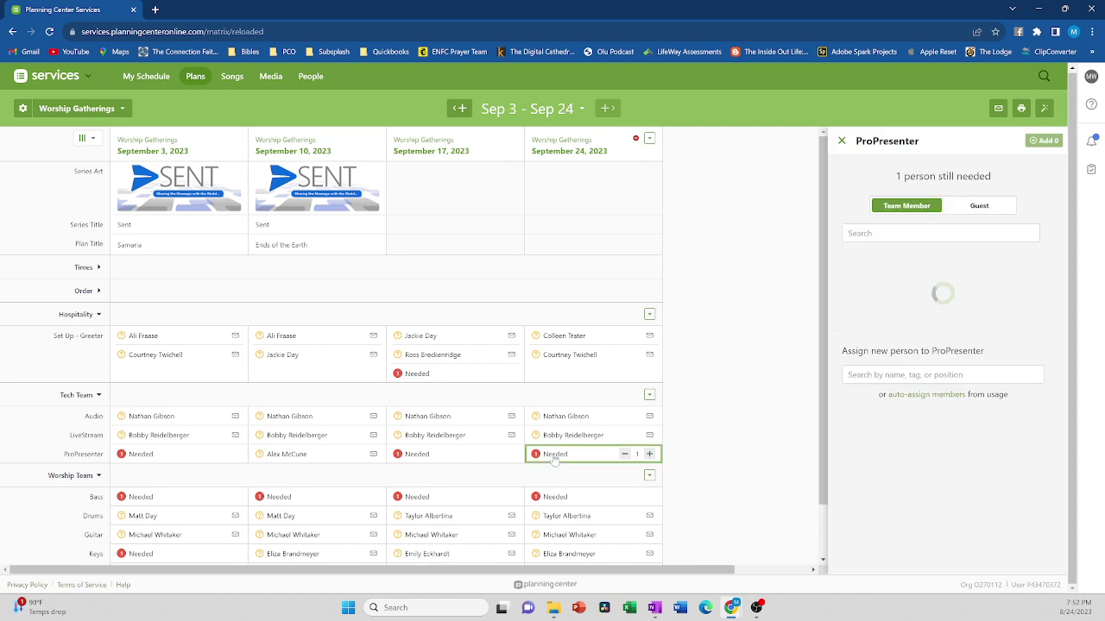
{"action": "left_click", "coordinate": [841, 141]}
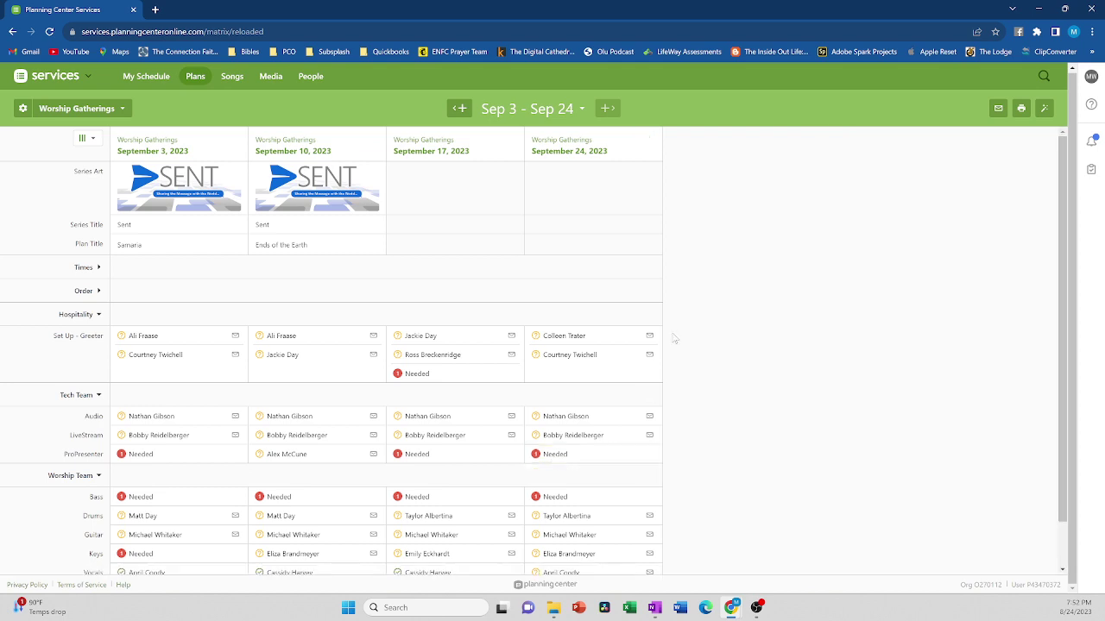
{"action": "left_click", "coordinate": [413, 461]}
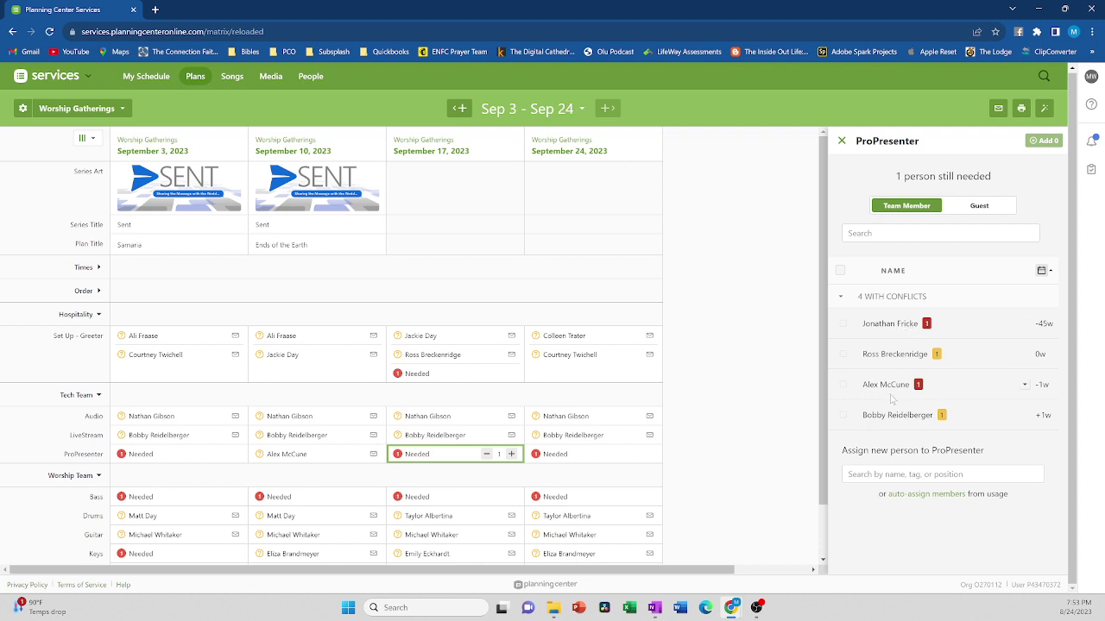
{"action": "left_click", "coordinate": [842, 141]}
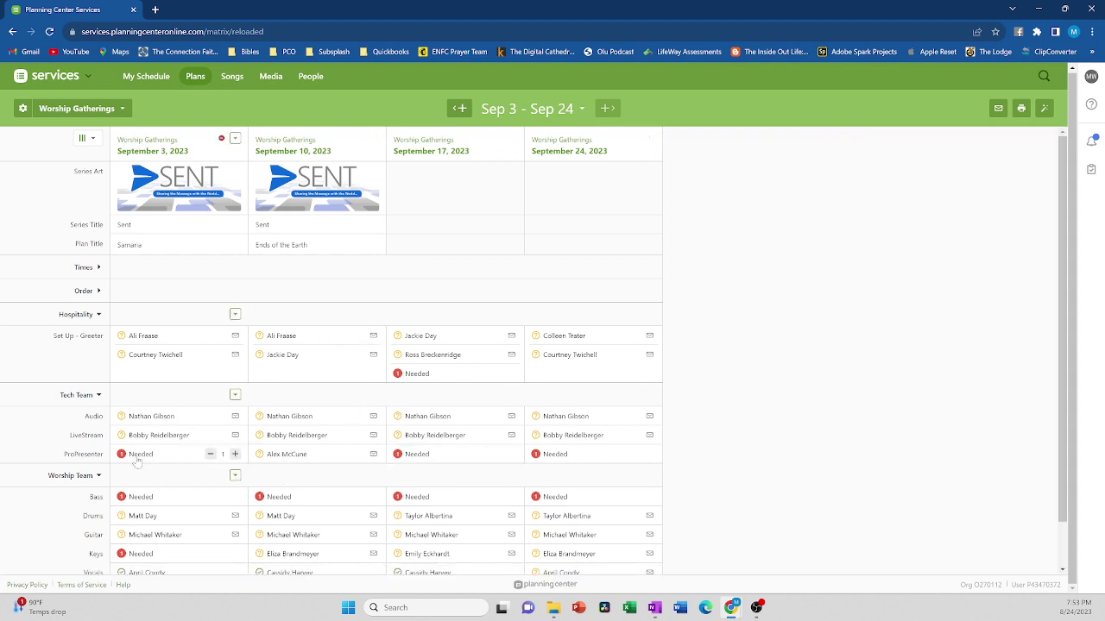
{"action": "left_click", "coordinate": [552, 458]}
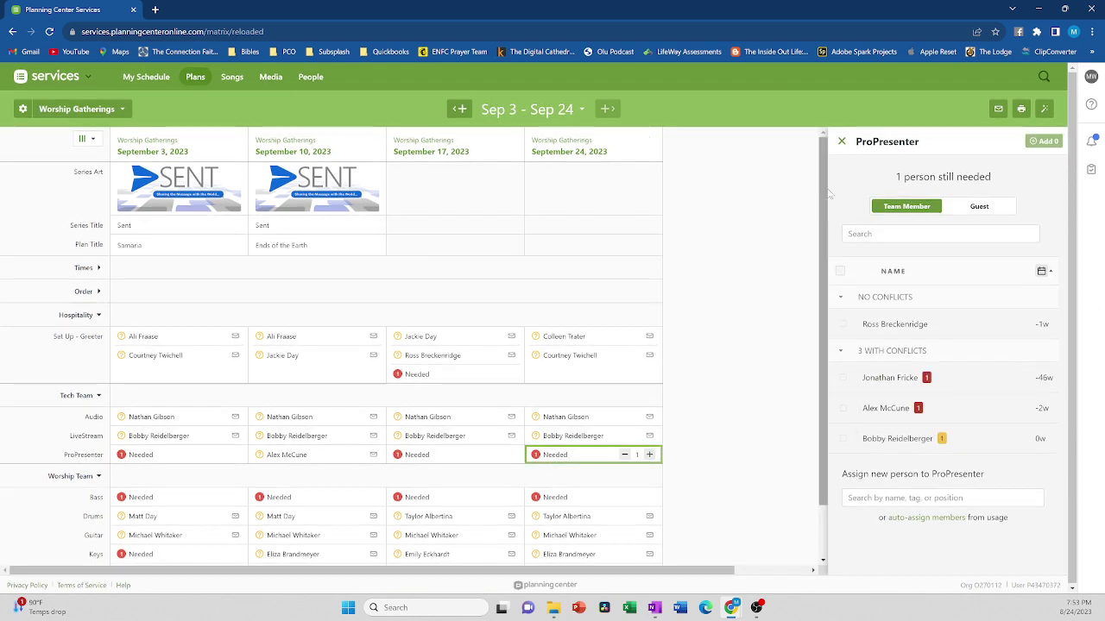
{"action": "left_click", "coordinate": [841, 142]}
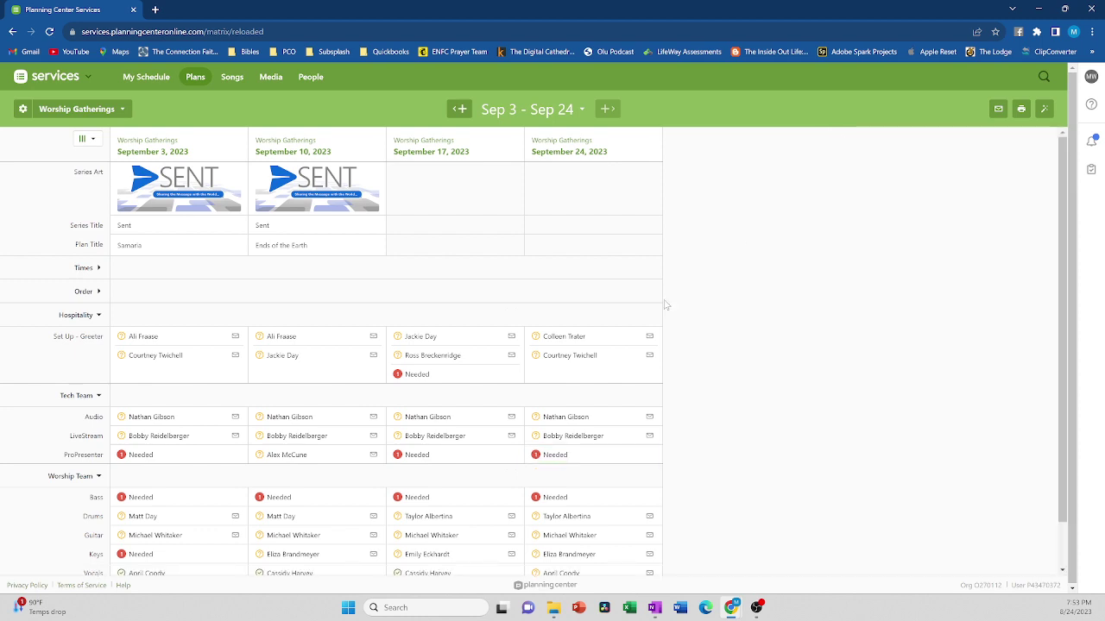
{"action": "left_click", "coordinate": [141, 455]}
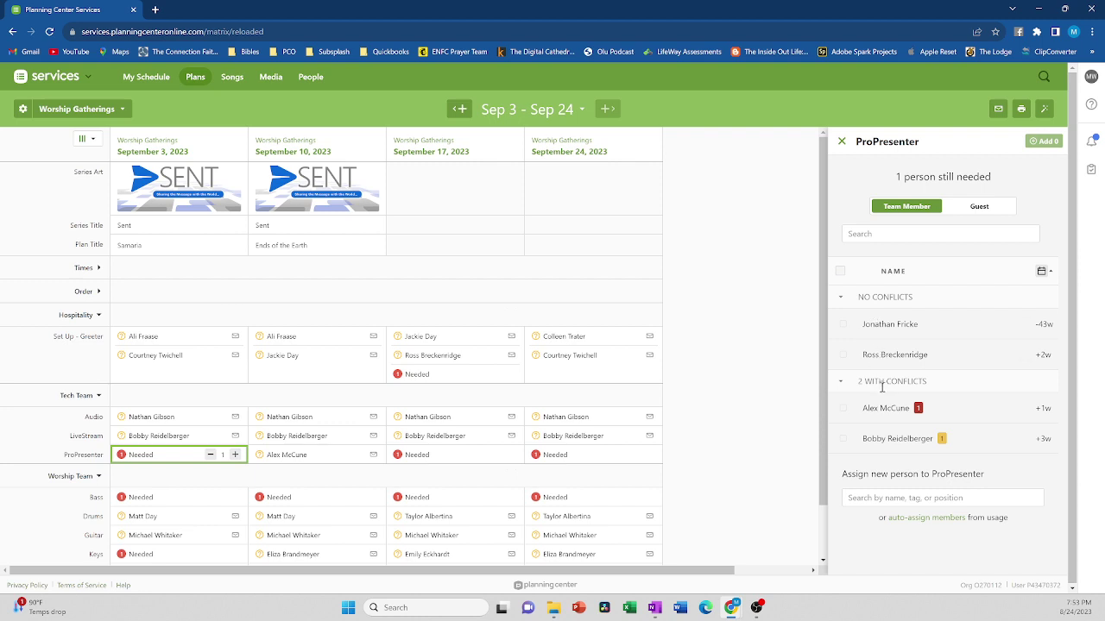
{"action": "left_click", "coordinate": [841, 142]}
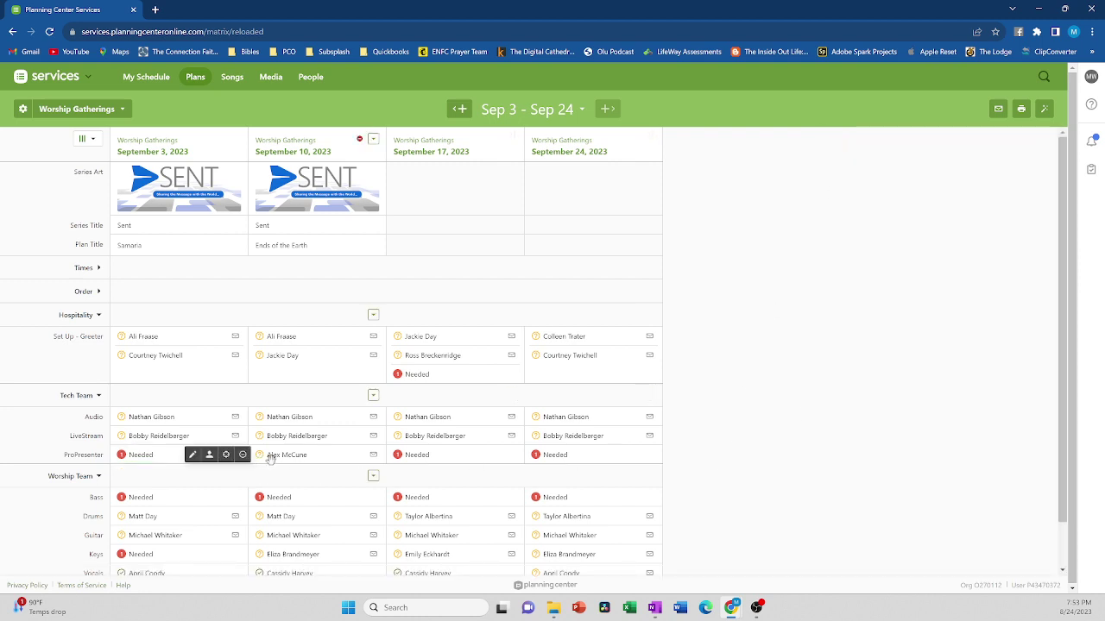
- Remove the Keys person from the September 10 and September 24 plans
{"action": "scroll", "coordinate": [914, 443], "scroll_direction": "down", "scroll_amount": 1}
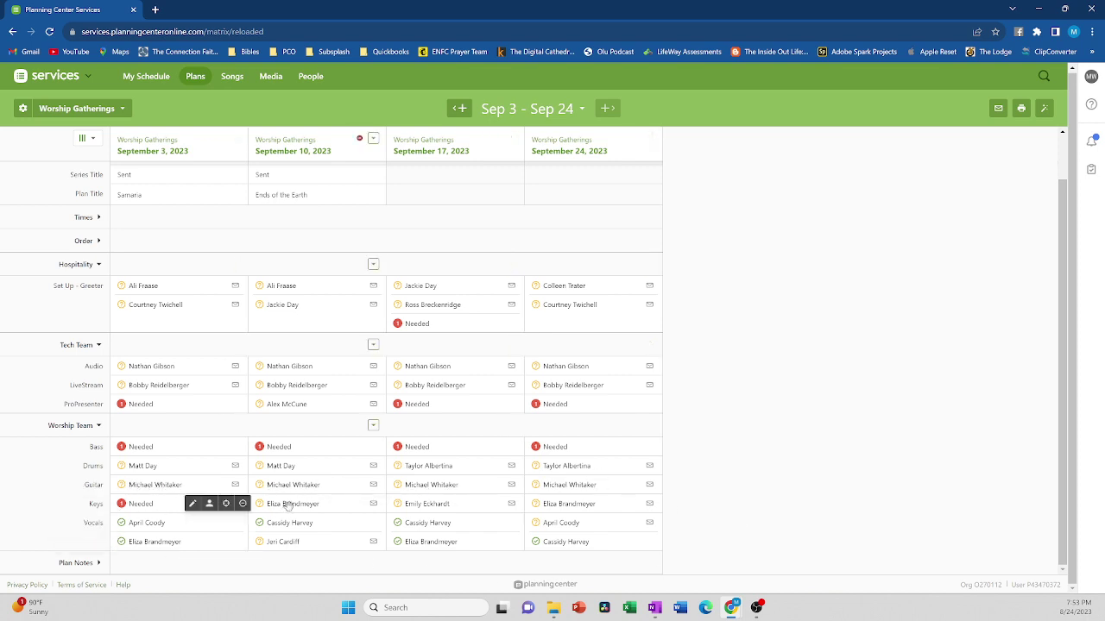
{"action": "left_click", "coordinate": [243, 504]}
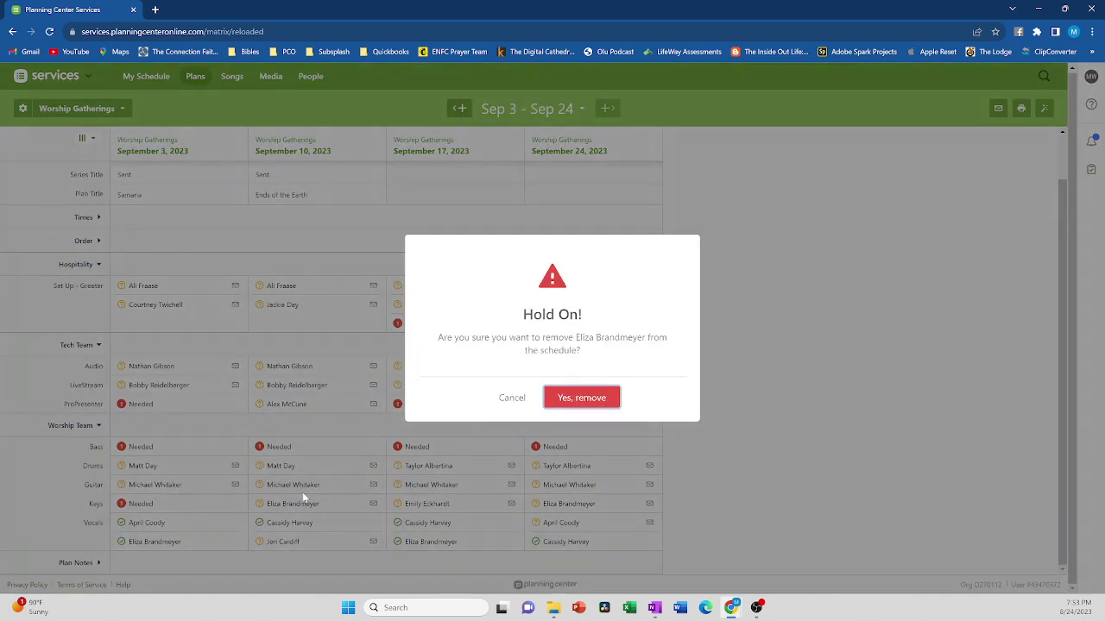
{"action": "left_click", "coordinate": [592, 397]}
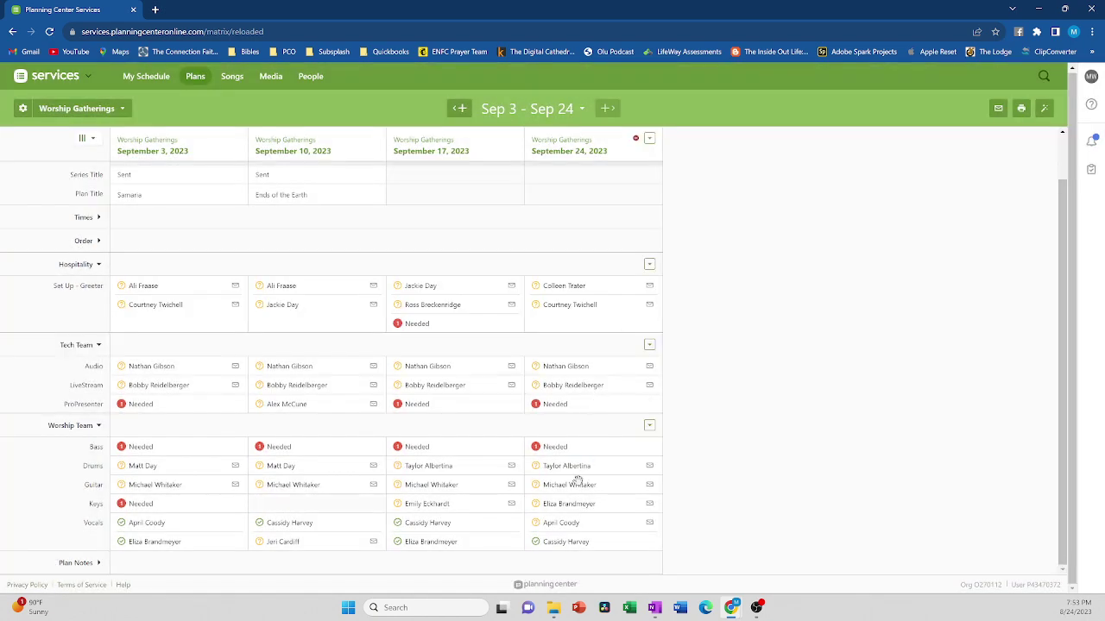
{"action": "left_click", "coordinate": [519, 504]}
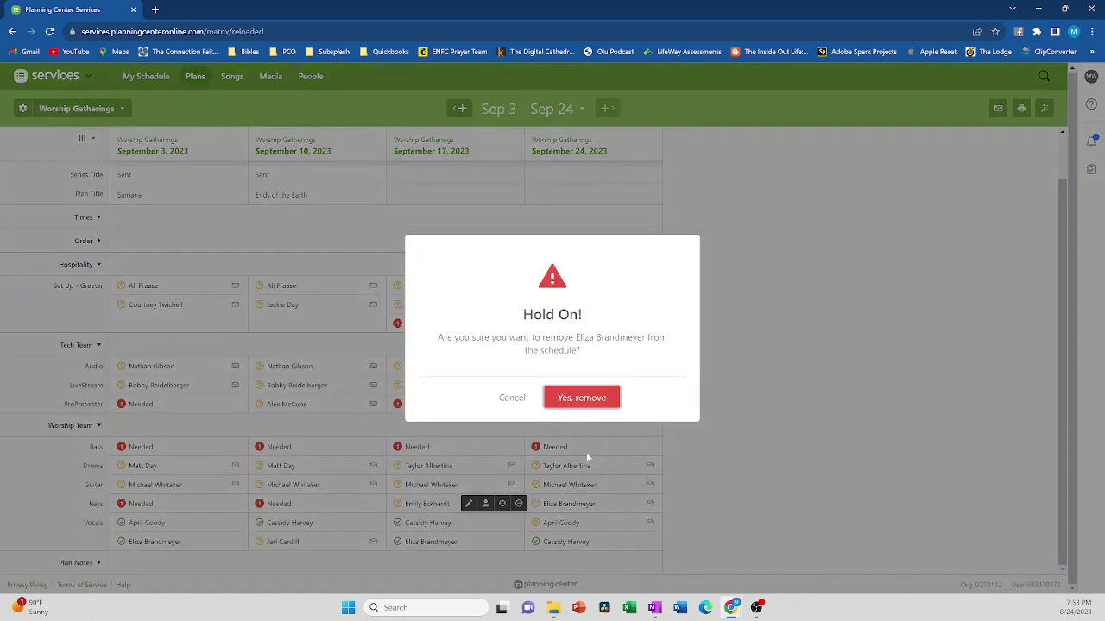
{"action": "left_click", "coordinate": [582, 397]}
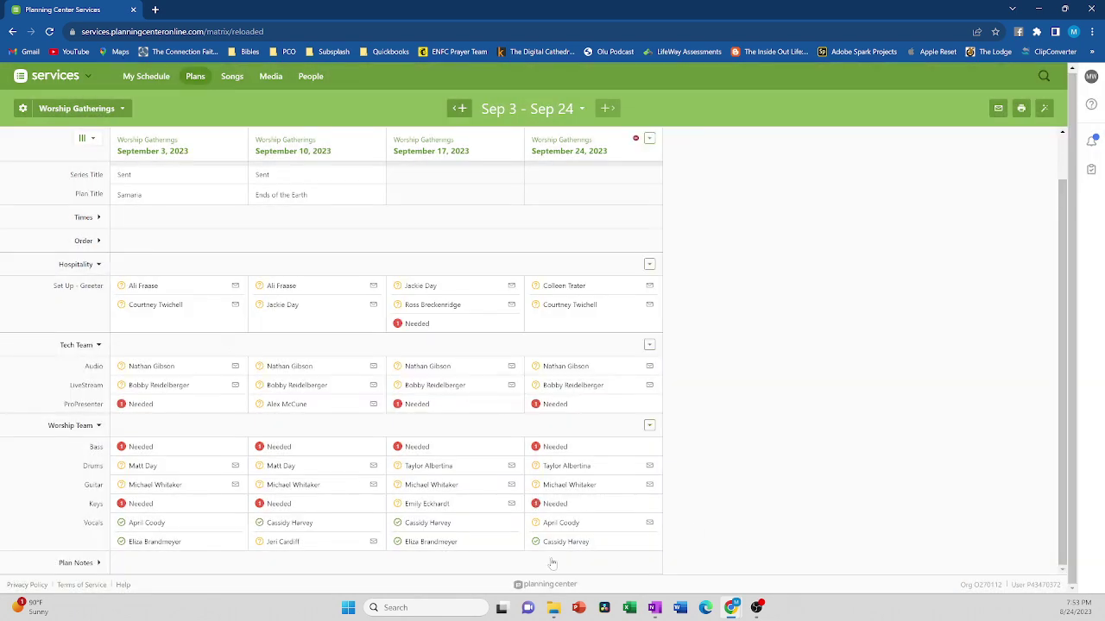
- Remove the second Vocals person from the September 10 plan
{"action": "mouse_move", "coordinate": [283, 543]}
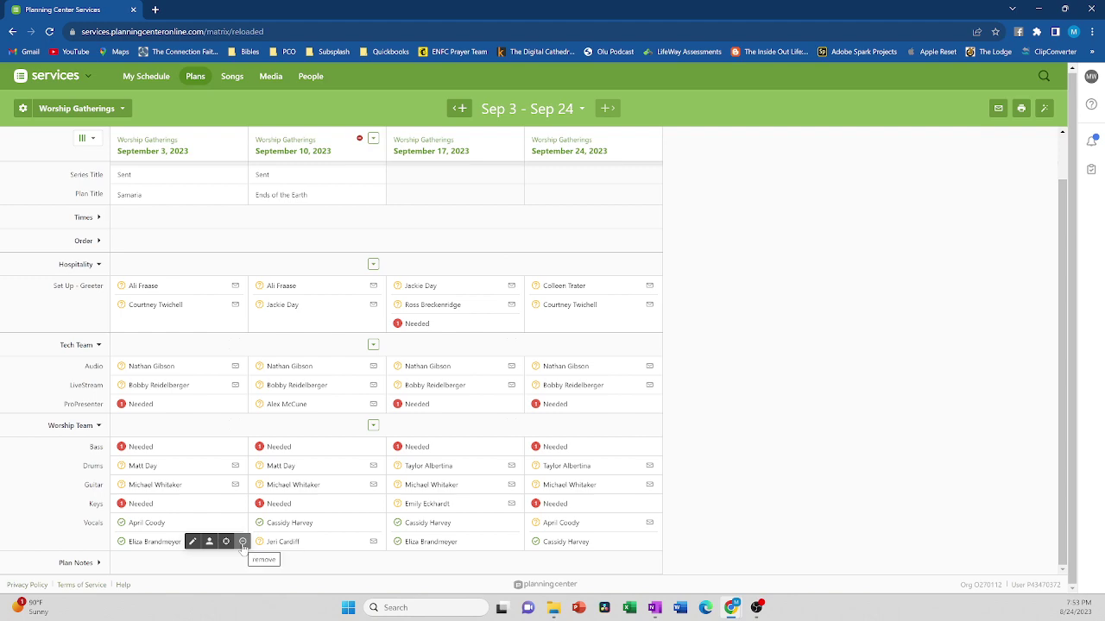
{"action": "left_click", "coordinate": [243, 542]}
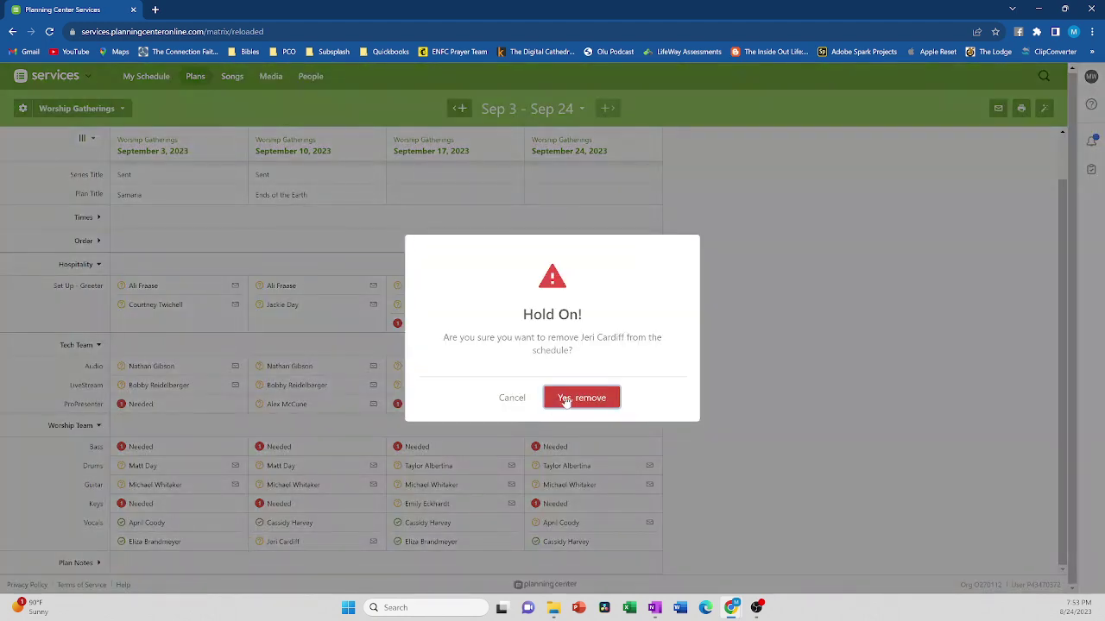
{"action": "left_click", "coordinate": [565, 400]}
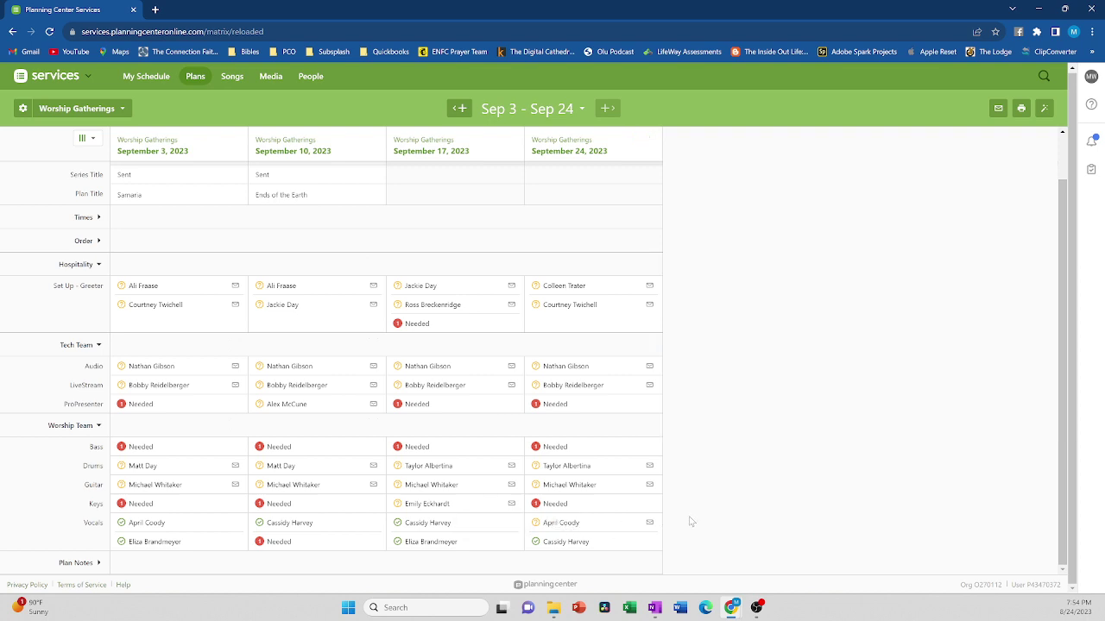
- Check which team members are available for the needed Vocals spot on September 10
{"action": "left_click", "coordinate": [278, 545]}
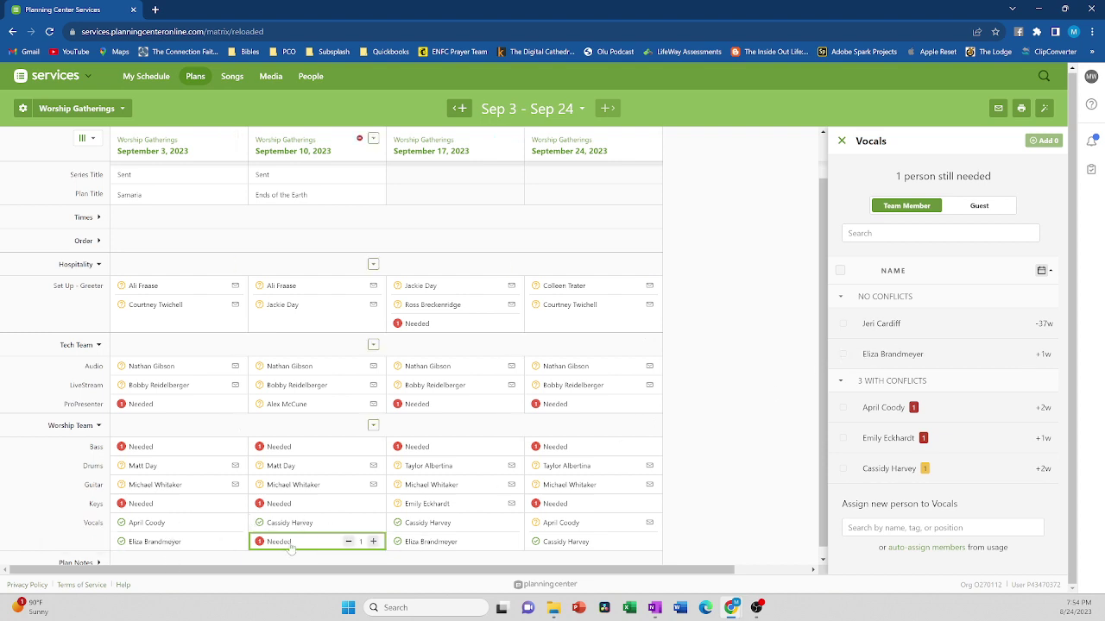
{"action": "left_click", "coordinate": [841, 140]}
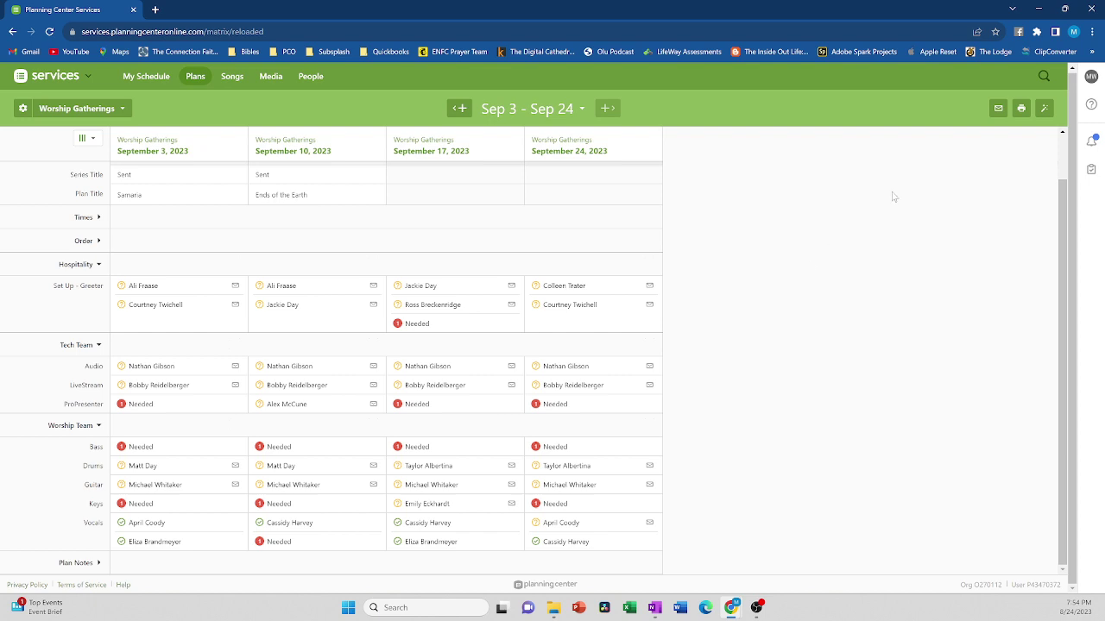
- Send the Planning Center Scheduling Email to the scheduled people with prepared notifications in all three teams across all 4 plans
{"action": "left_click", "coordinate": [998, 111]}
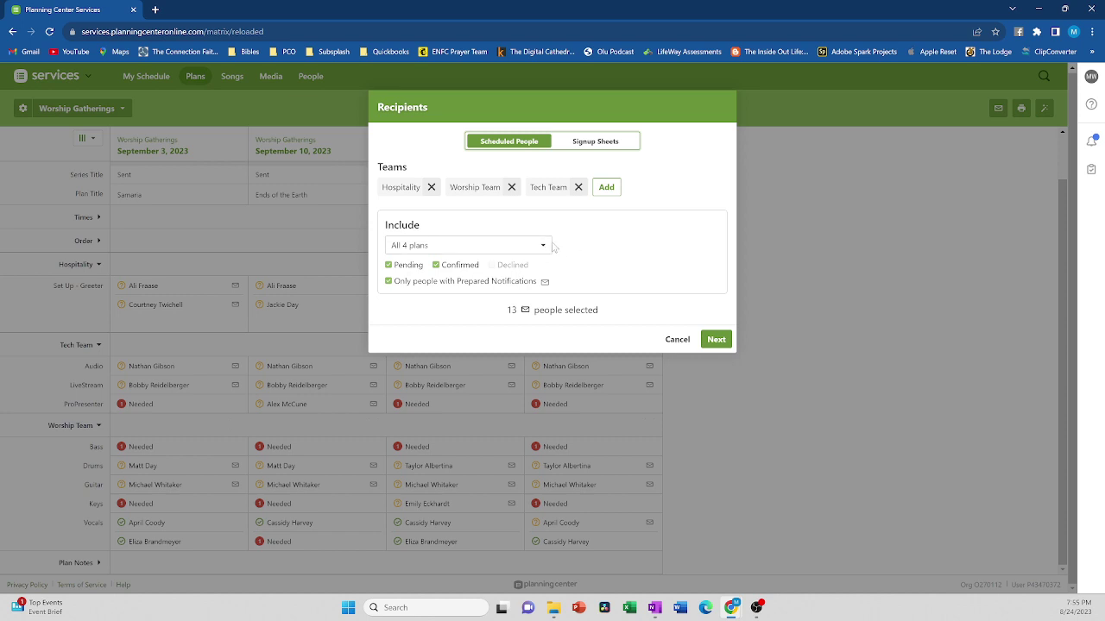
{"action": "left_click", "coordinate": [544, 247]}
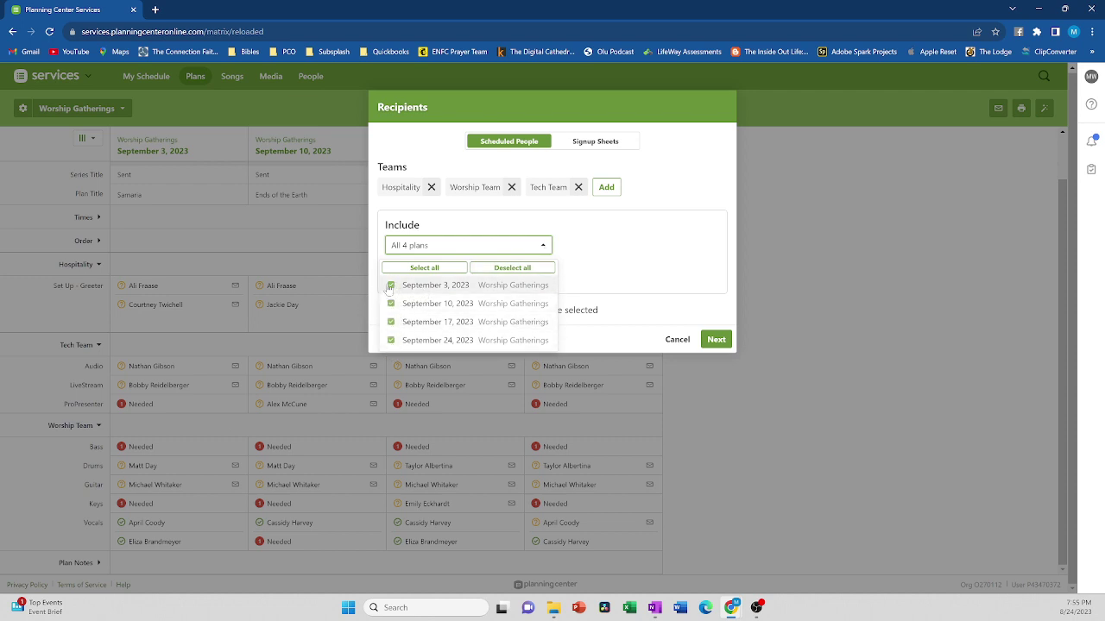
{"action": "left_click", "coordinate": [546, 248]}
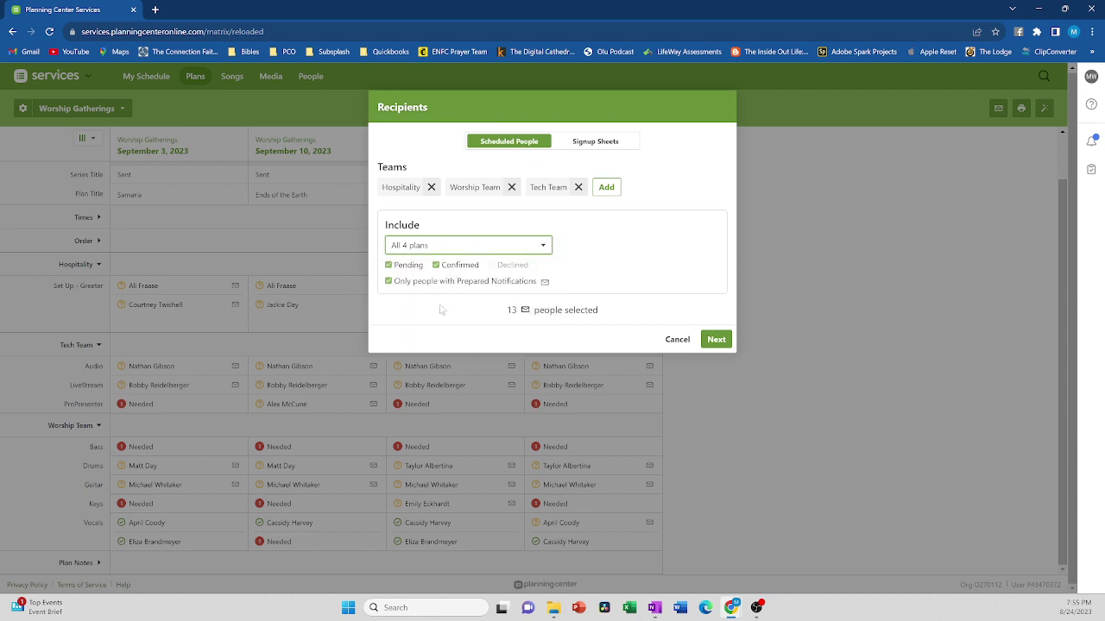
{"action": "left_click", "coordinate": [716, 340]}
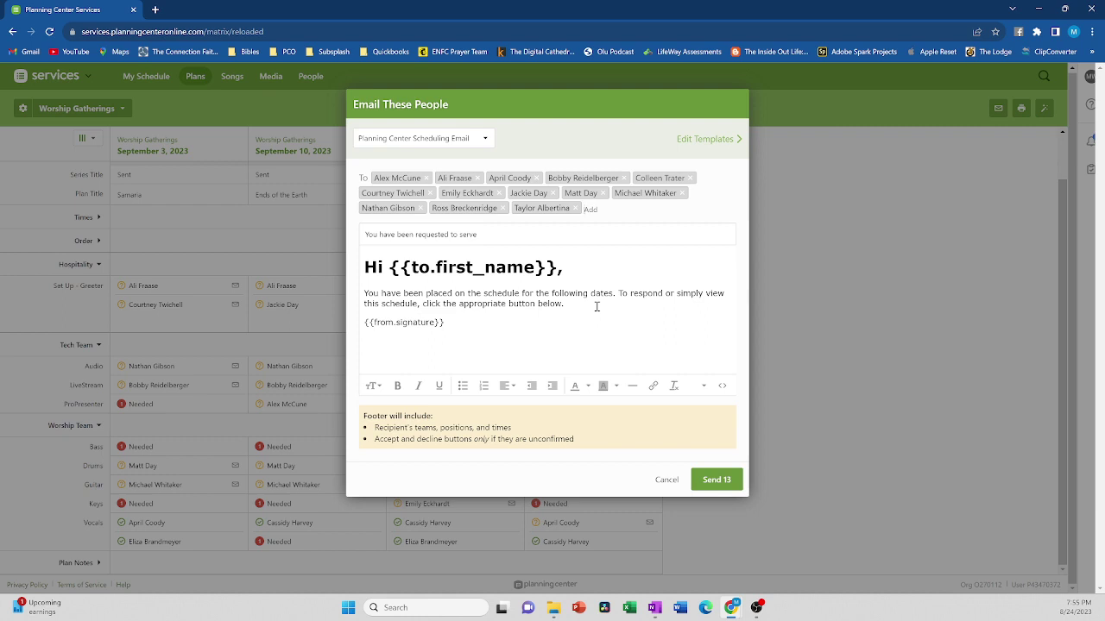
{"action": "left_click", "coordinate": [716, 483]}
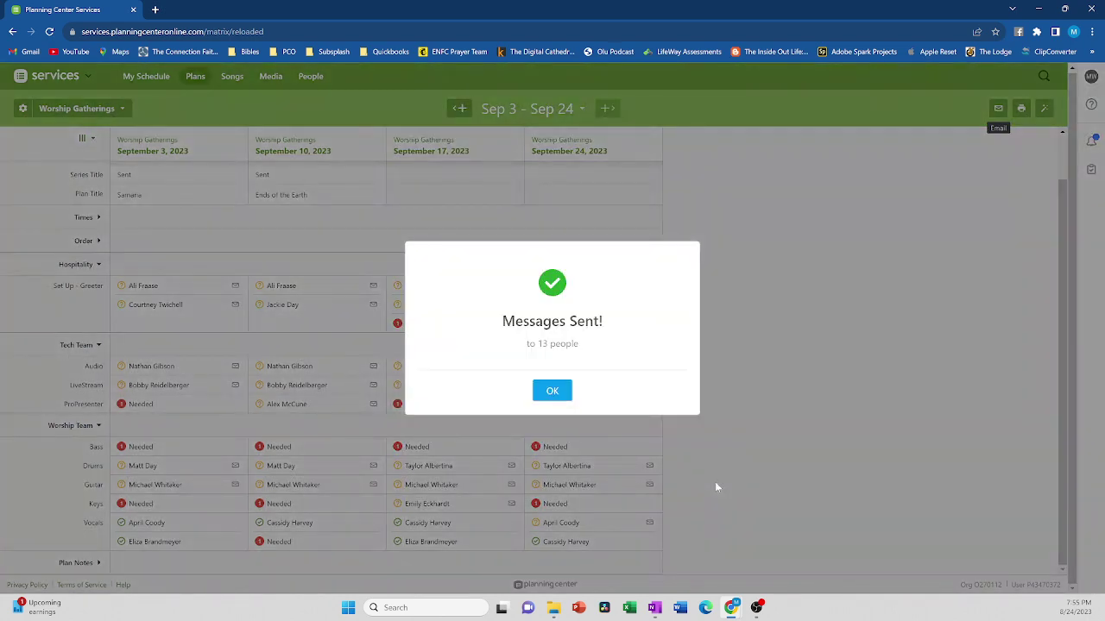
{"action": "left_click", "coordinate": [552, 390]}
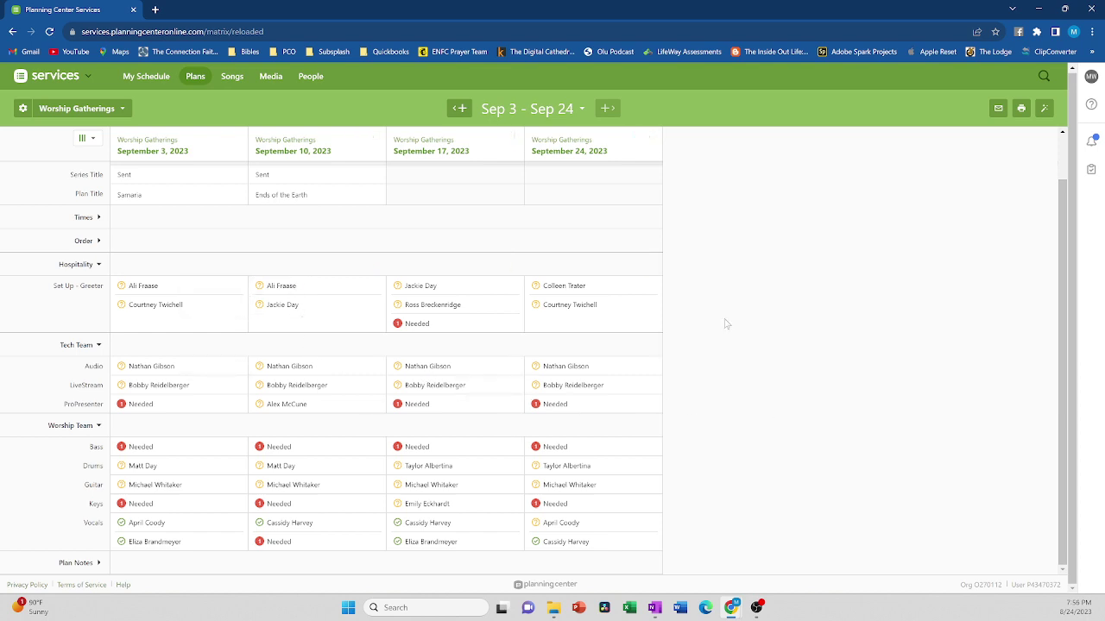
- Open the September 3, 2023 Worship Gatherings plan and accept the Guitar request for the Worship Team
{"action": "left_click", "coordinate": [194, 77]}
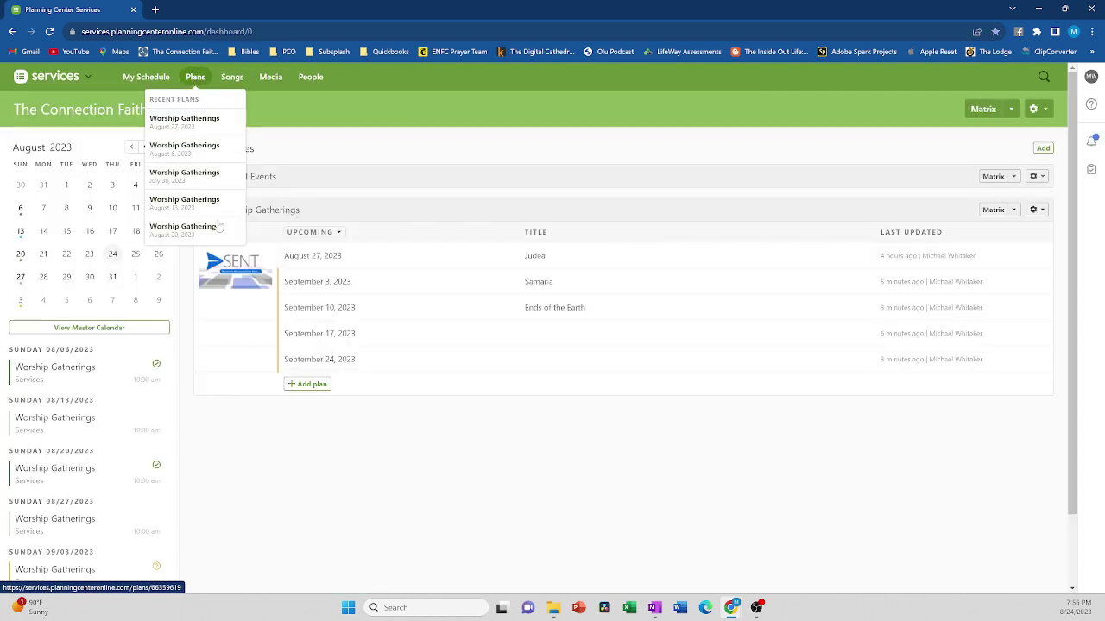
{"action": "left_click", "coordinate": [310, 284]}
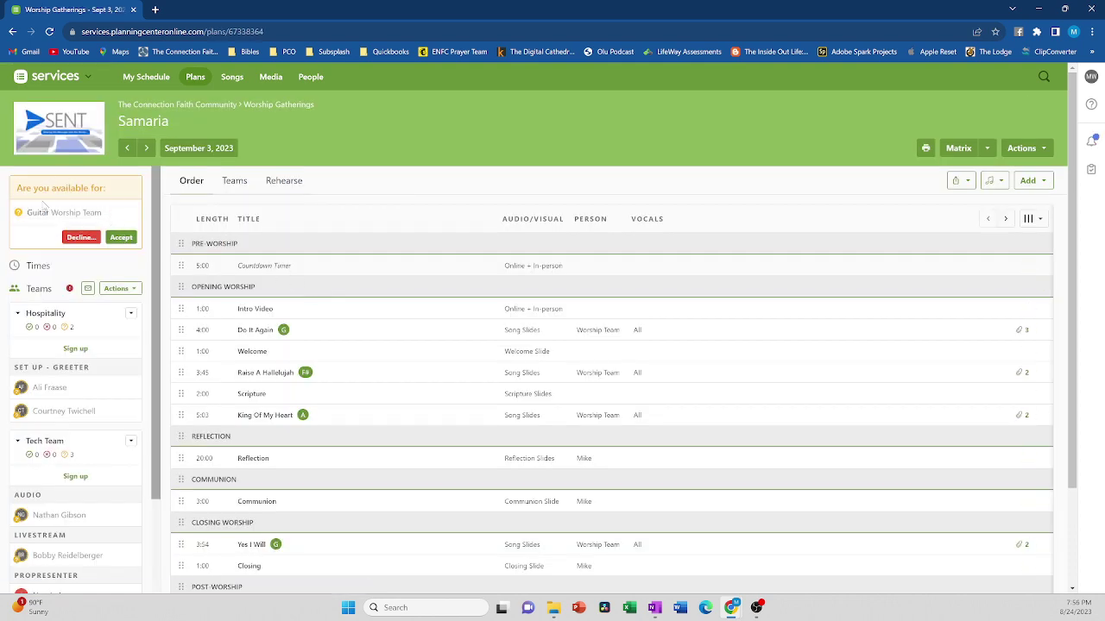
{"action": "left_click", "coordinate": [130, 242]}
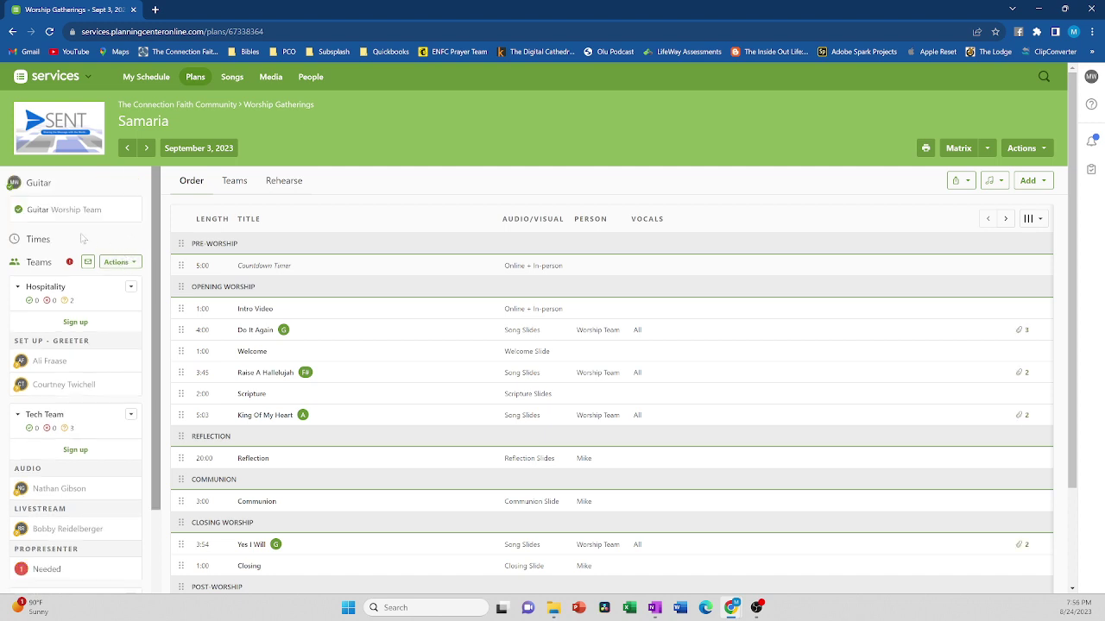
- Collapse the Hospitality, Tech Team and Worship Team lists in the September 3 plan
{"action": "left_click", "coordinate": [18, 287]}
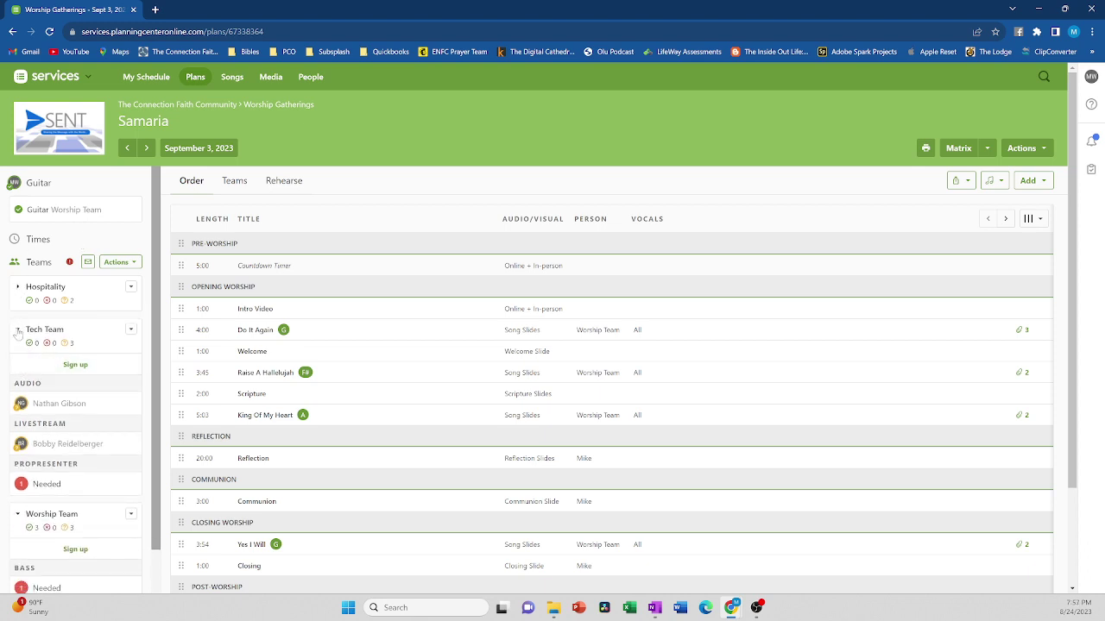
{"action": "left_click", "coordinate": [18, 333]}
{"action": "left_click", "coordinate": [18, 374]}
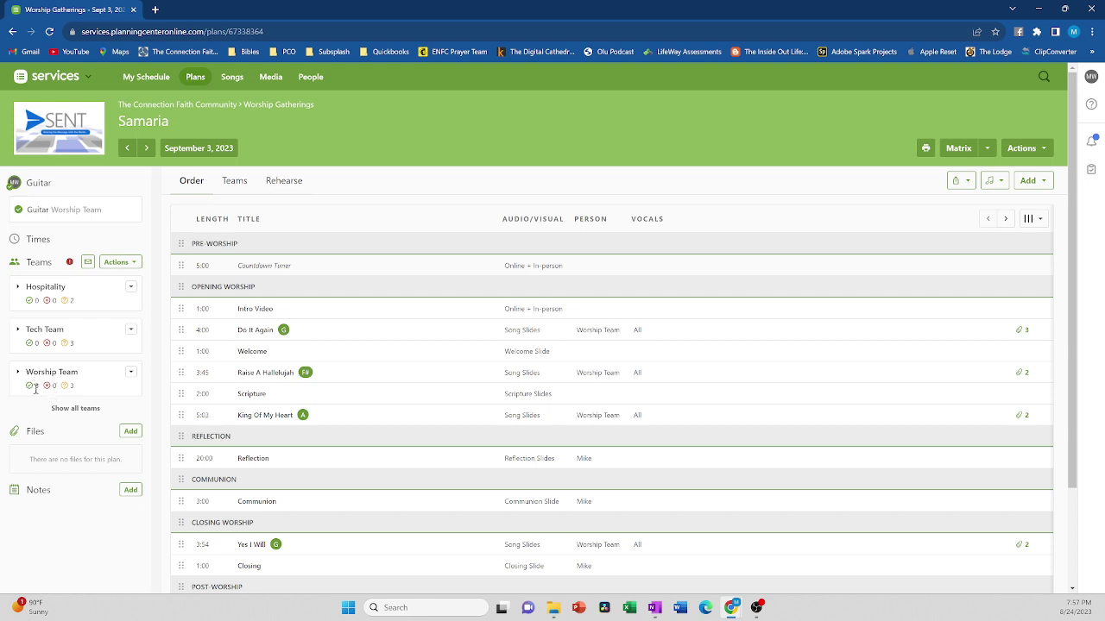
- Examine the September 3 positions and response statuses of Hospitality, Tech Team and Worship Team, expanding and collapsing each team in turn
{"action": "left_click", "coordinate": [18, 288]}
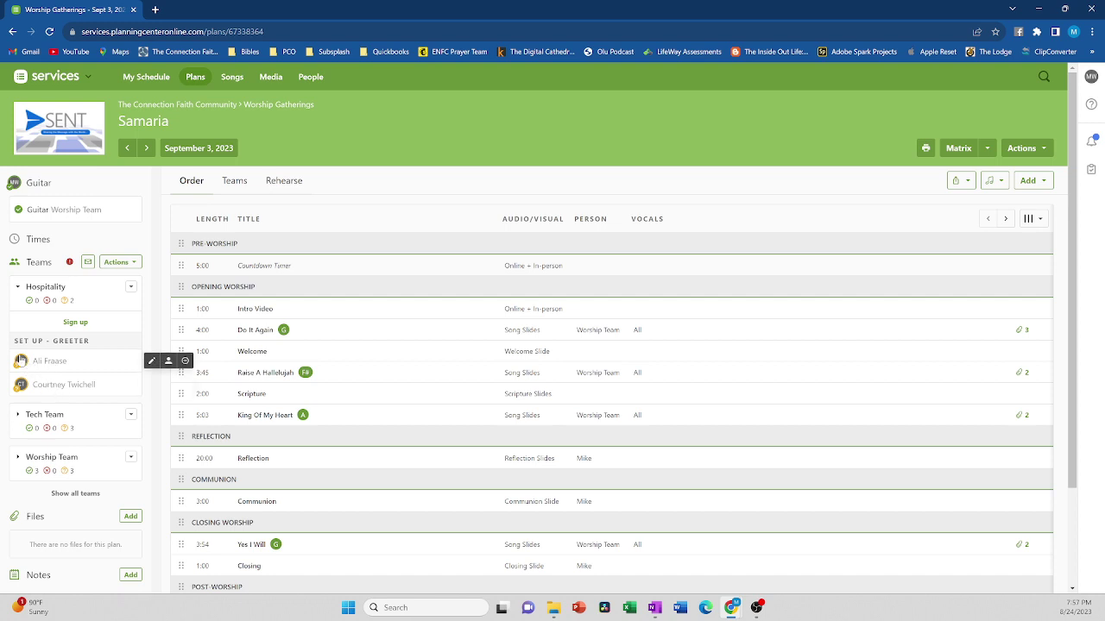
{"action": "left_click", "coordinate": [18, 290]}
{"action": "left_click", "coordinate": [18, 330]}
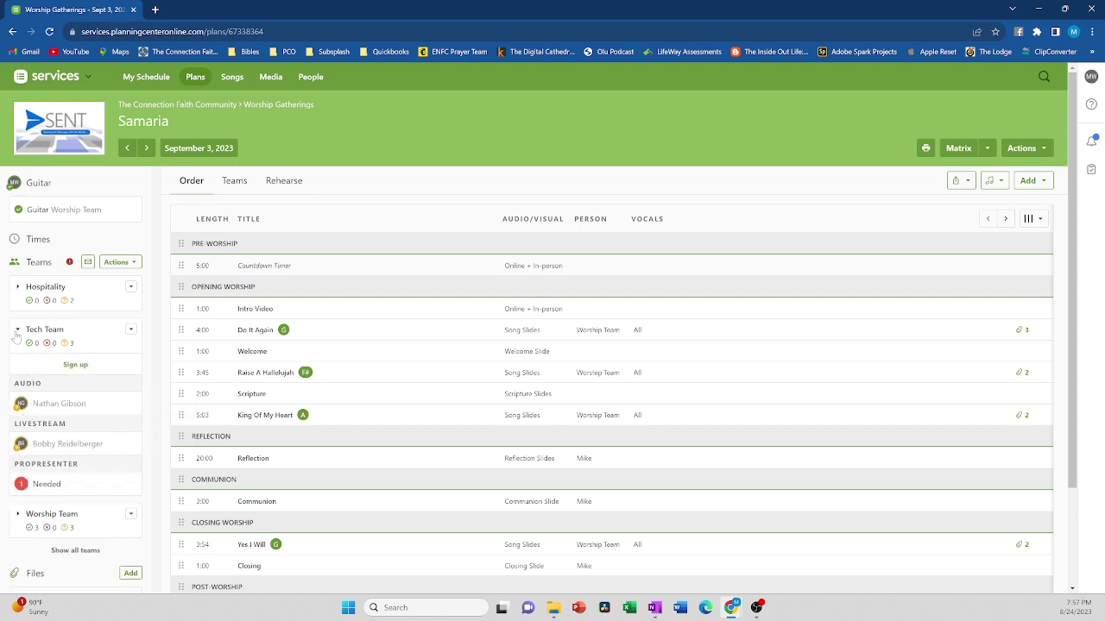
{"action": "left_click", "coordinate": [17, 332]}
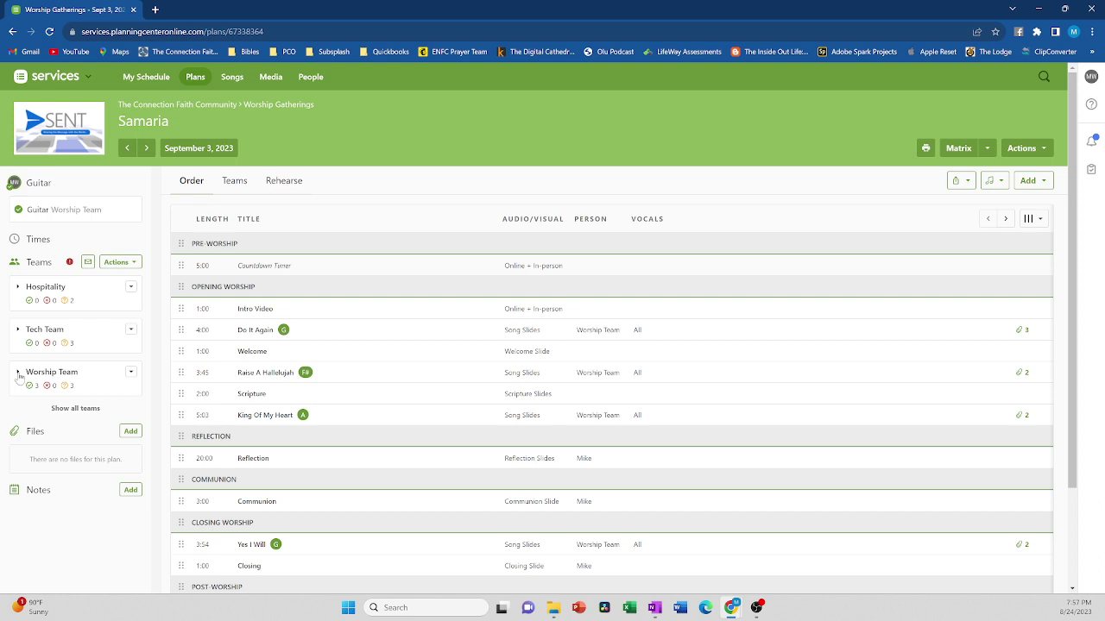
{"action": "left_click", "coordinate": [18, 373]}
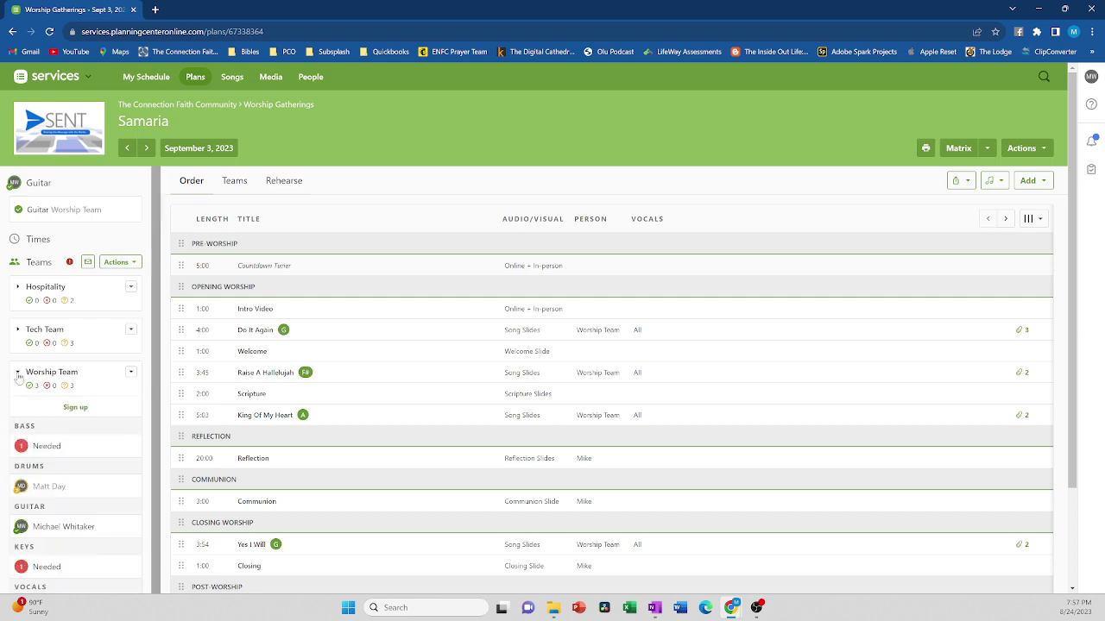
{"action": "scroll", "coordinate": [18, 378], "scroll_direction": "down", "scroll_amount": 1}
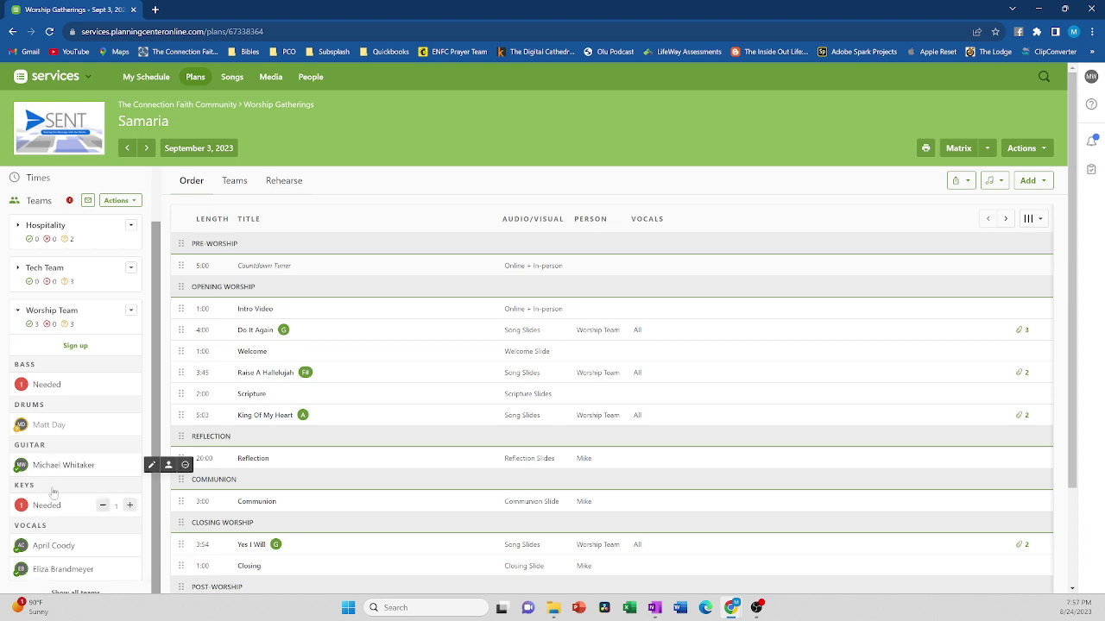
{"action": "left_click", "coordinate": [19, 309]}
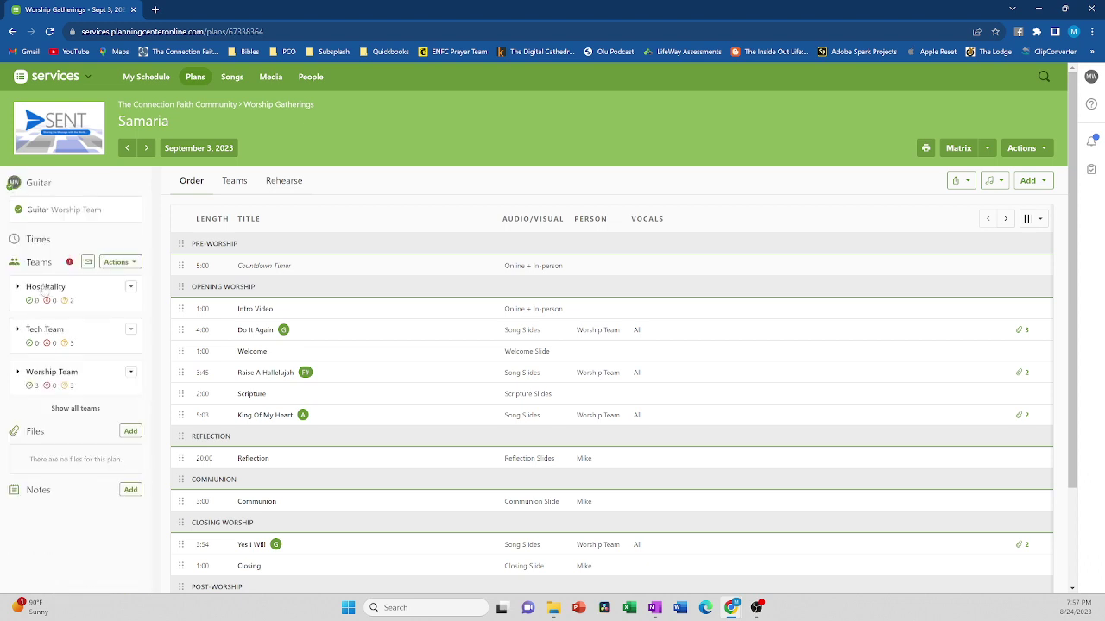